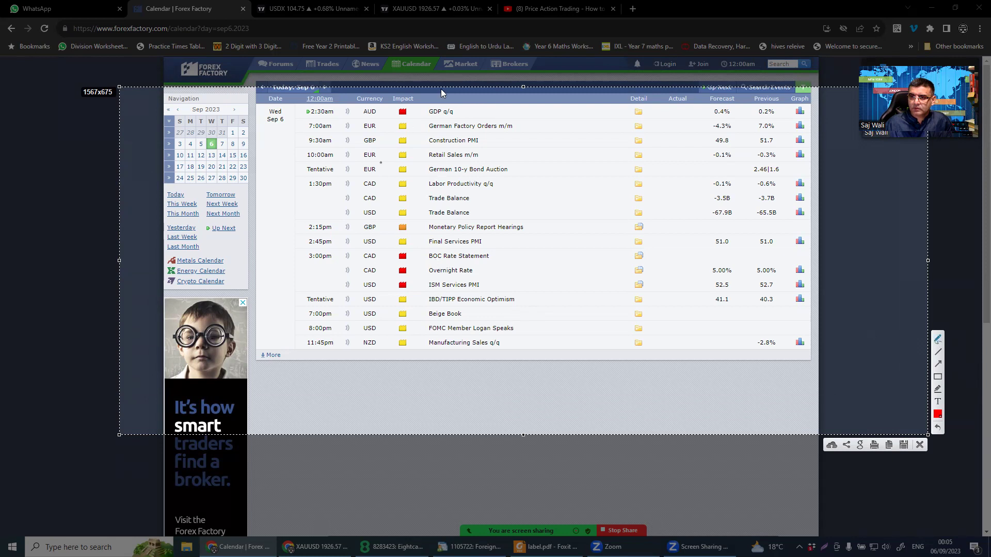
Step: Mark the red-impact AUD GDP, CAD rate and USD ISM Services PMI events on the screen capture, and close the capture
mouse_move(421, 115)
left_mouse_down()
mouse_move(391, 106)
mouse_move(429, 117)
left_mouse_up()
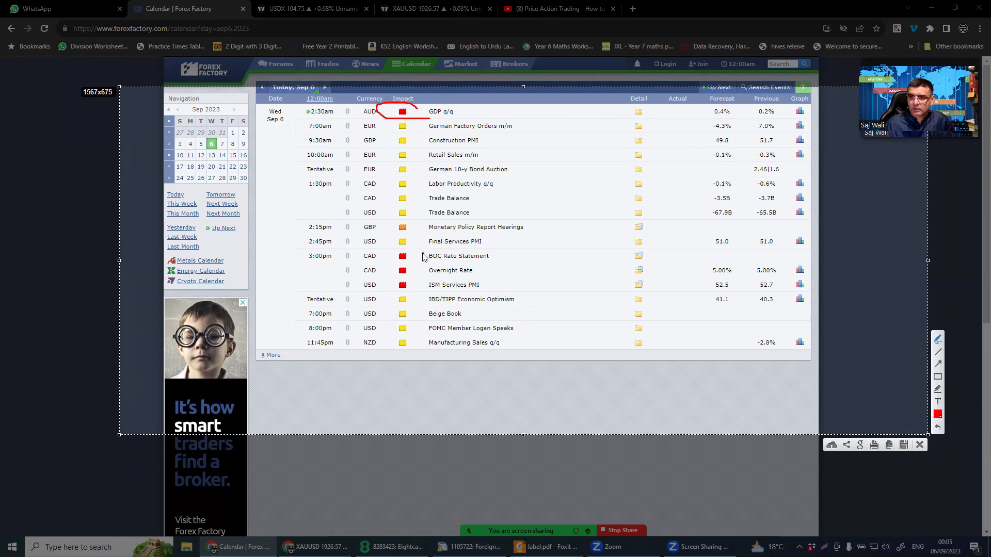
left_click_drag(419, 256, 418, 257)
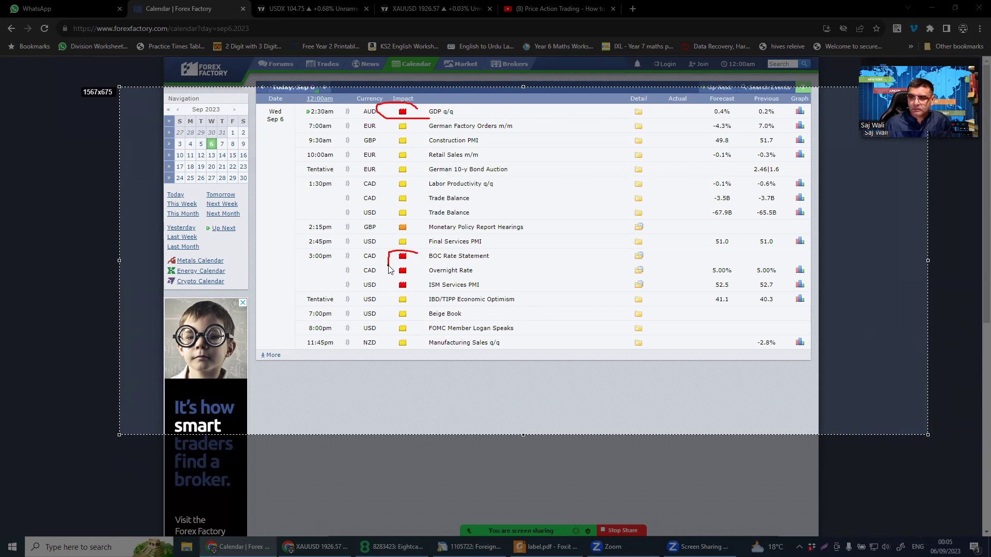
left_click_drag(418, 272, 411, 255)
left_click_drag(416, 292, 418, 293)
left_click_drag(489, 288, 534, 287)
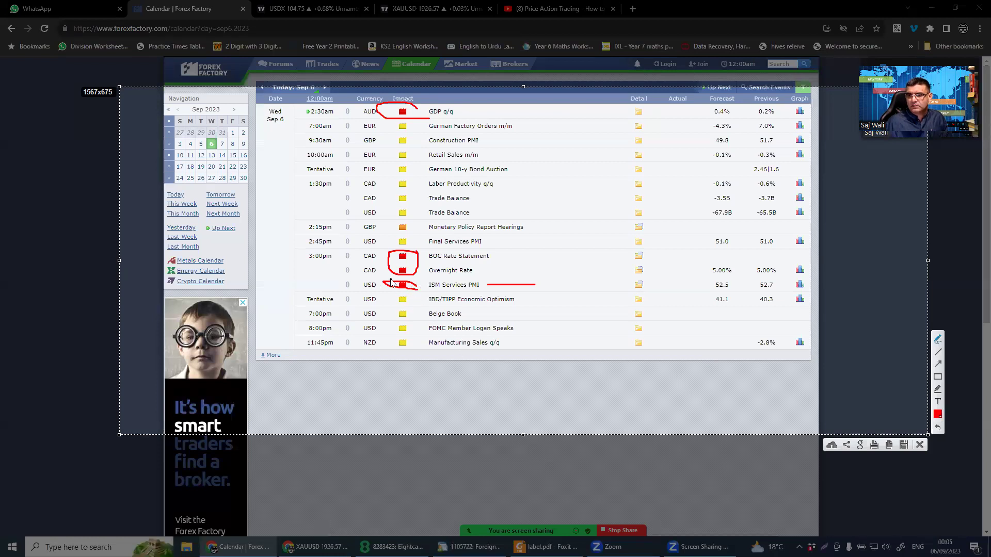
left_click(920, 445)
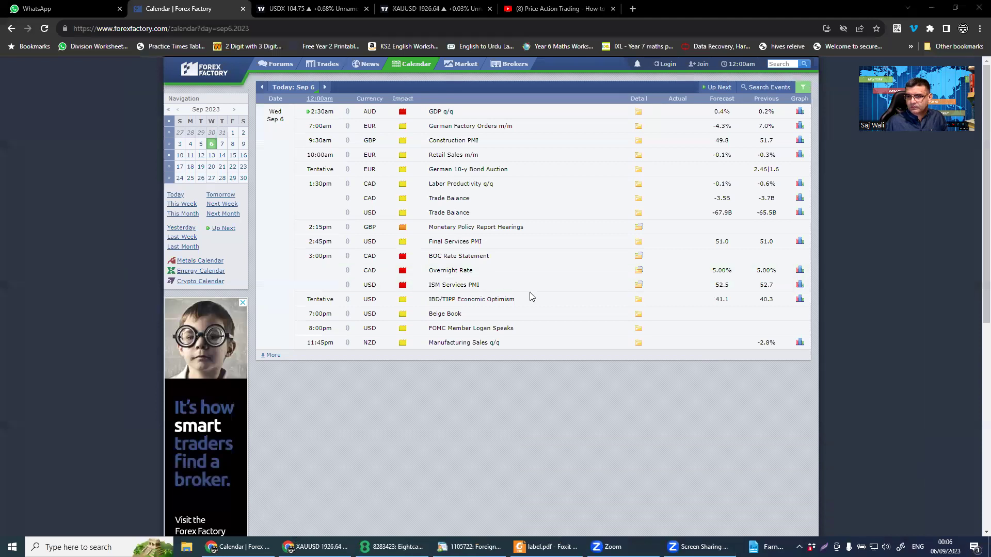
Step: Examine the USD ISM Services PMI event's details, collapse them and switch to the USDX chart in TradingView
left_click(638, 285)
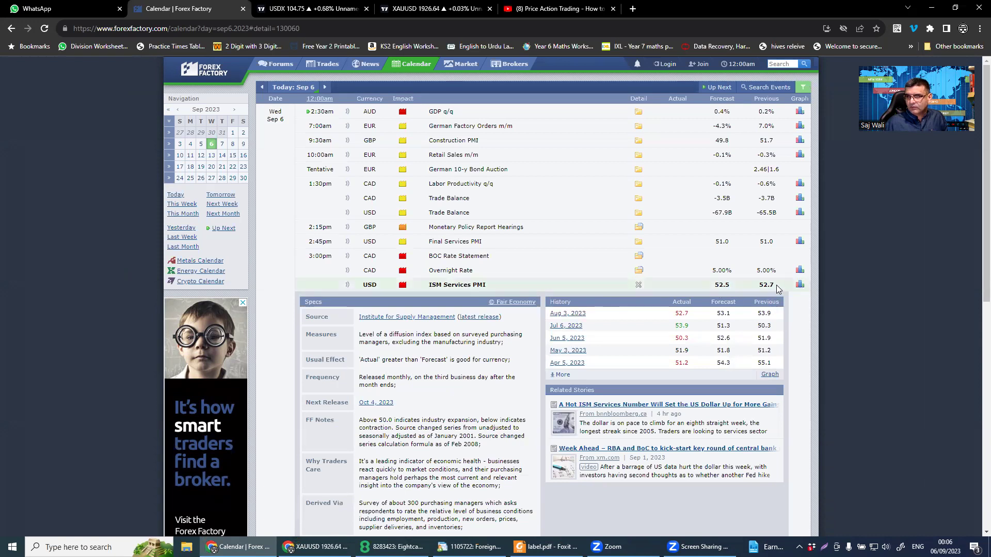
left_click(638, 286)
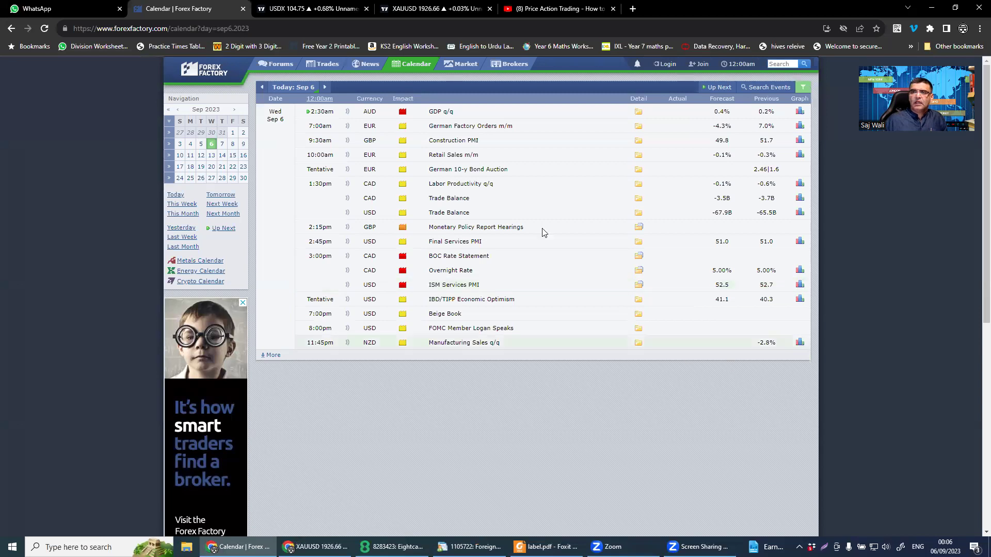
left_click(290, 10)
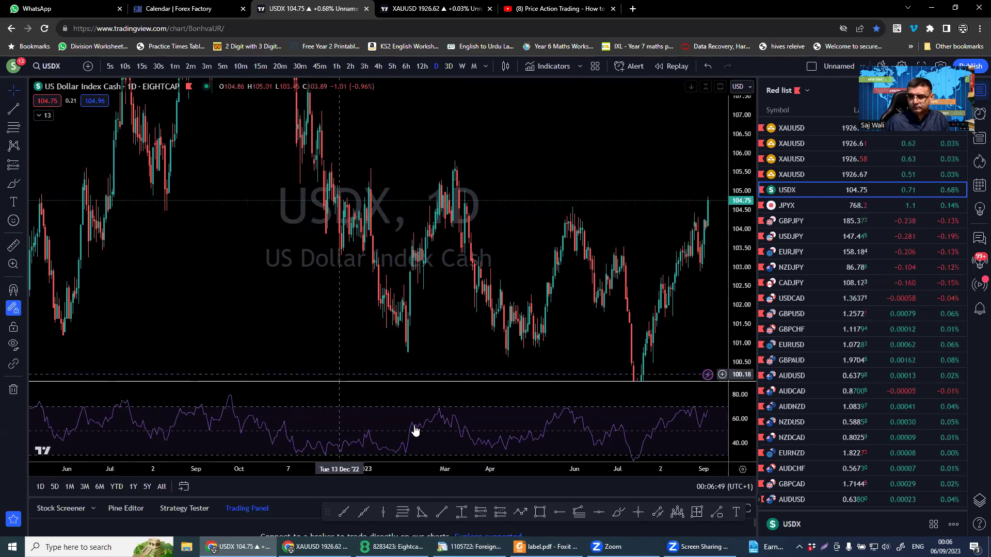
Step: Try horizontal lines at 104.49, 104.56, 105.01, 105.69 and 105.76 on the daily chart, and remove all drawings
key("alt+h")
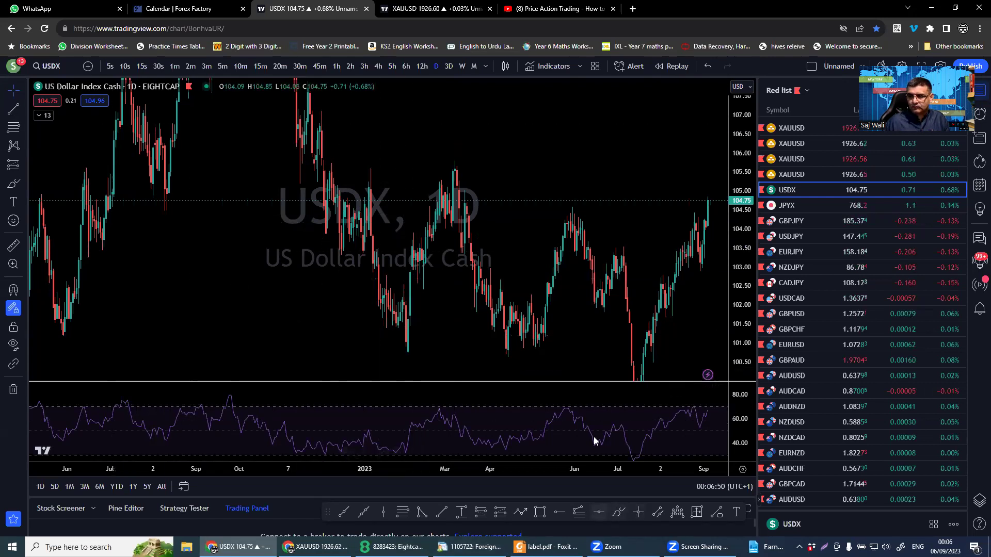
left_click(563, 209)
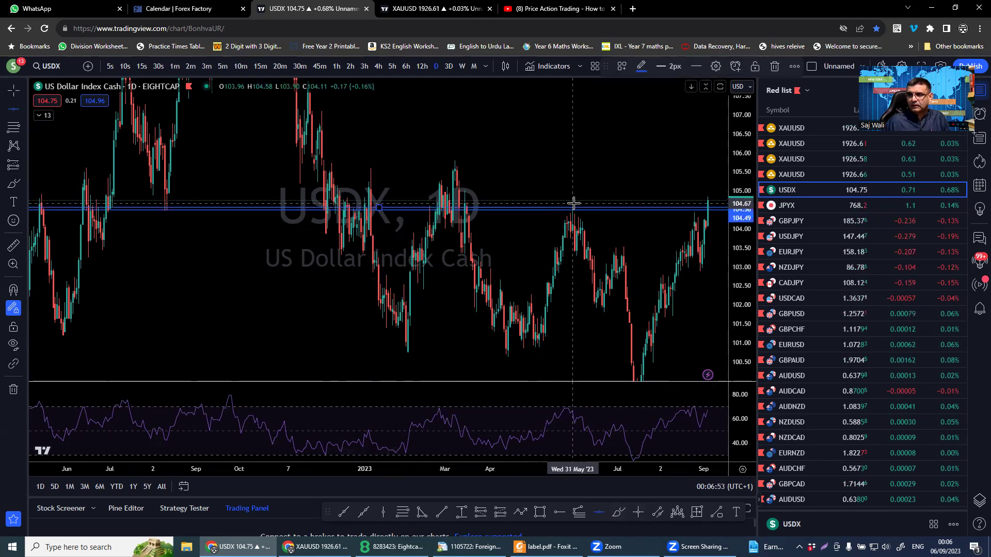
left_click(524, 191)
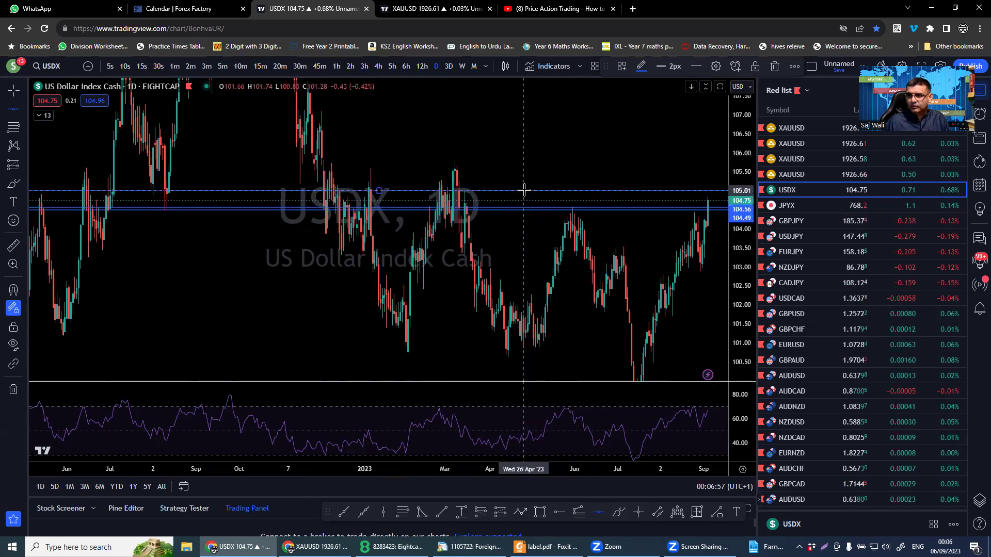
left_click(517, 163)
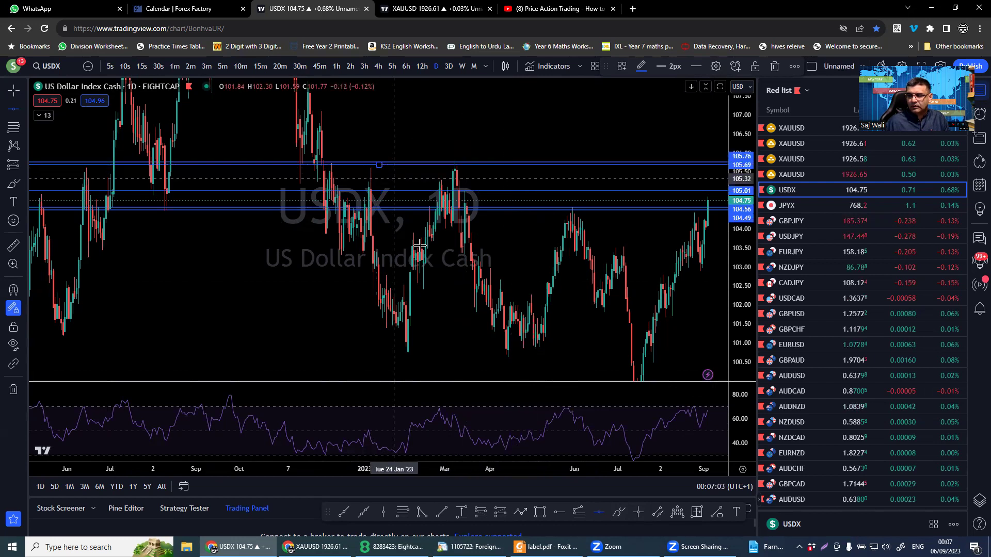
left_click(14, 393)
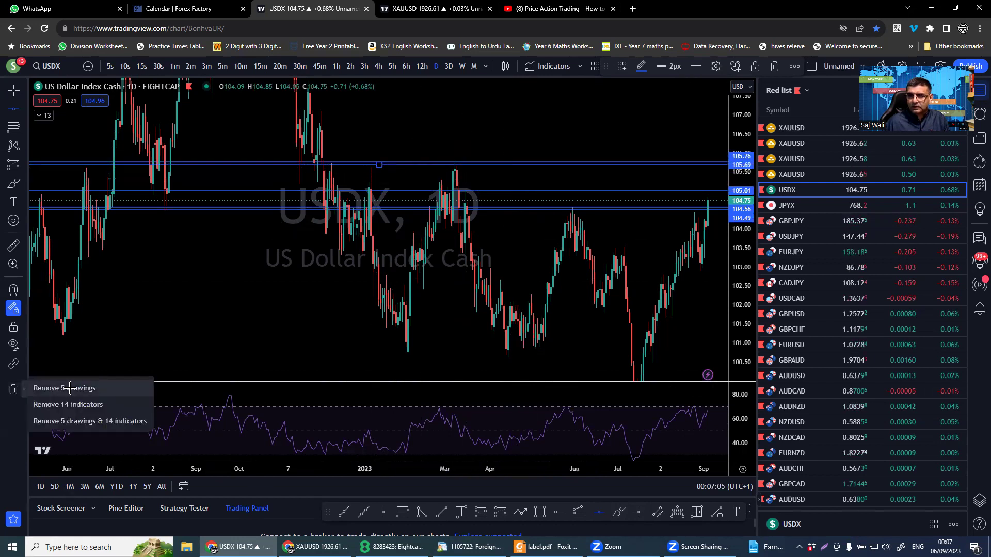
left_click(69, 389)
Step: Draw horizontal lines at 104.22 and 104.33 along the June and late-August highs on the daily USDX chart
scroll(483, 247, "up", 4)
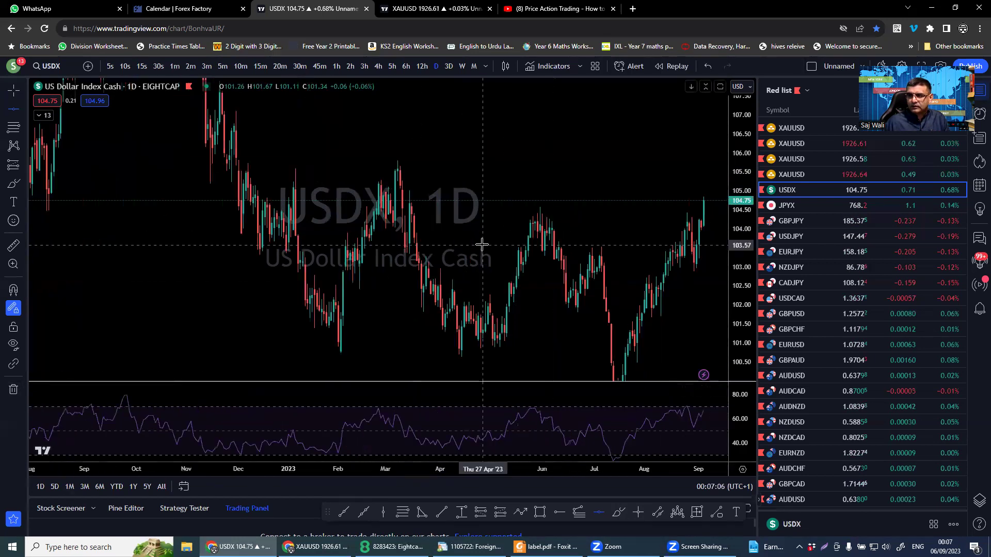
left_click(379, 68)
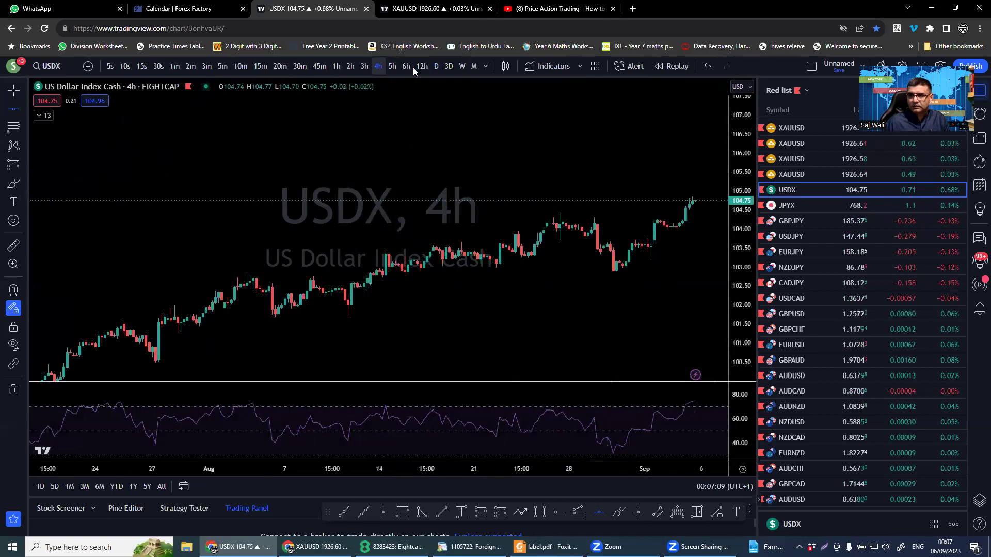
left_click(438, 66)
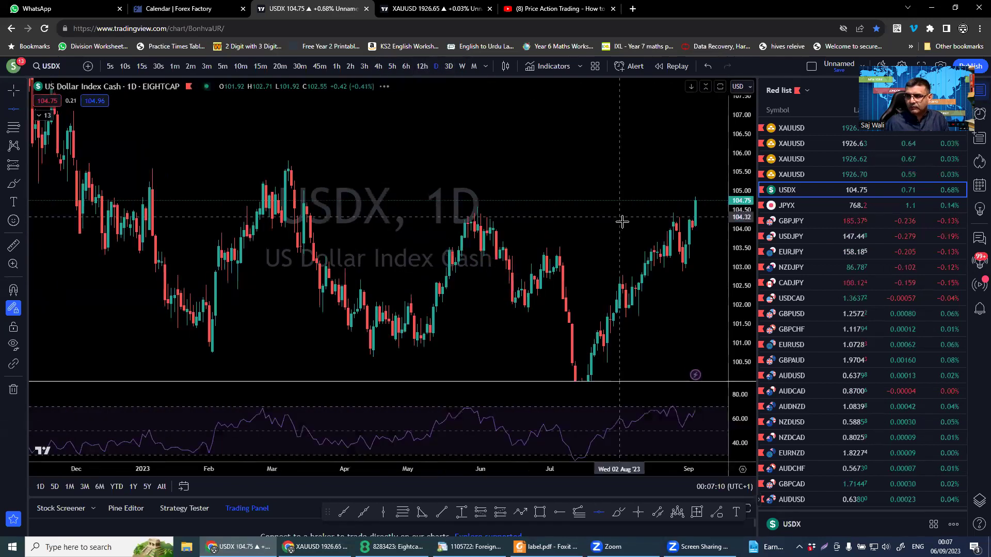
left_click(671, 220)
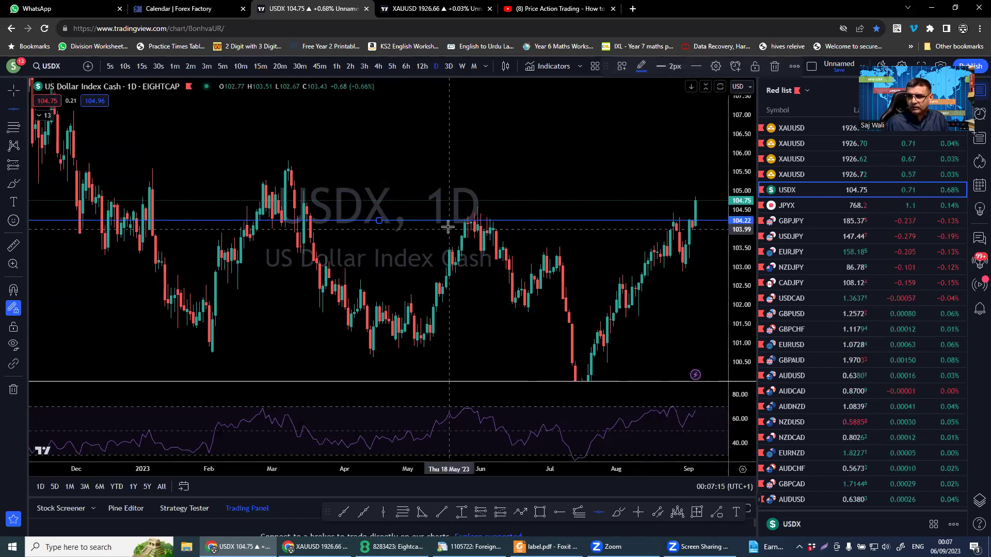
left_click(465, 222)
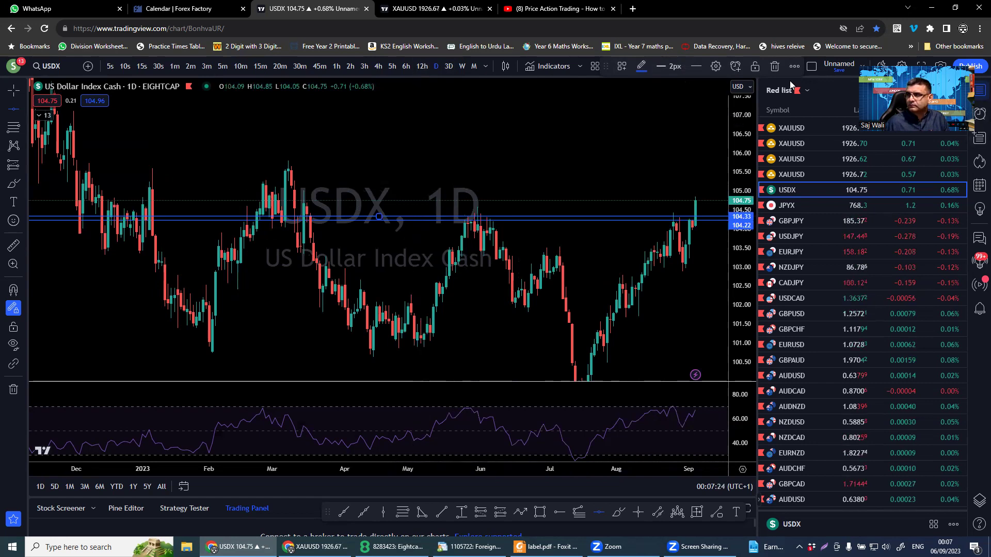
Step: Hide the watchlist to widen the chart and leave empty space after the latest daily candle
left_click_drag(853, 28, 843, 30)
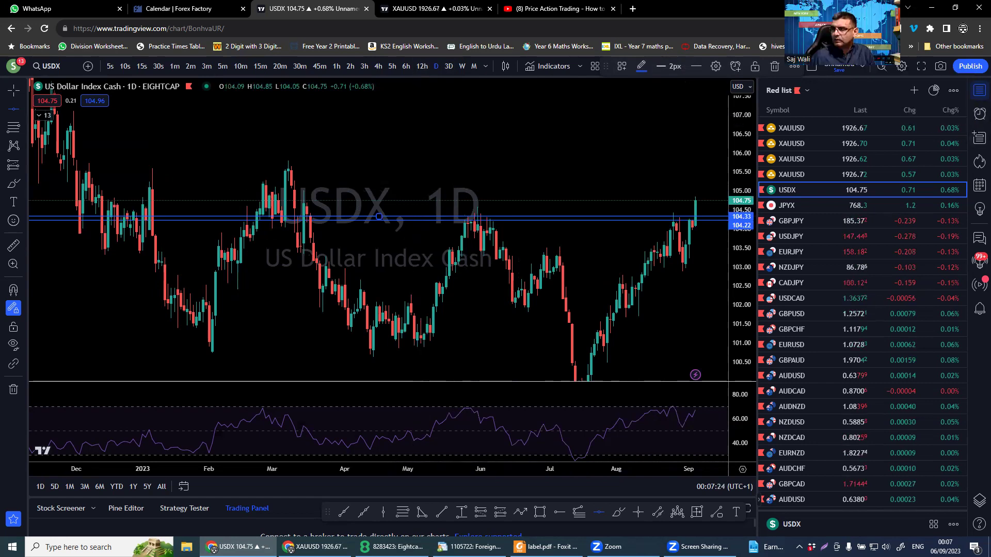
left_click(976, 96)
scroll(626, 339, "up", 4)
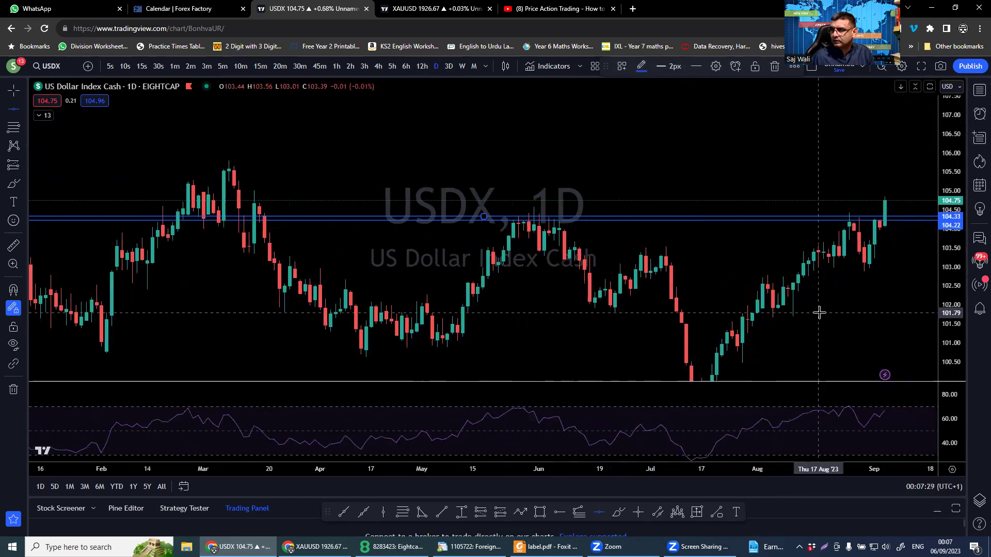
left_click(754, 155)
left_click_drag(838, 172, 682, 173)
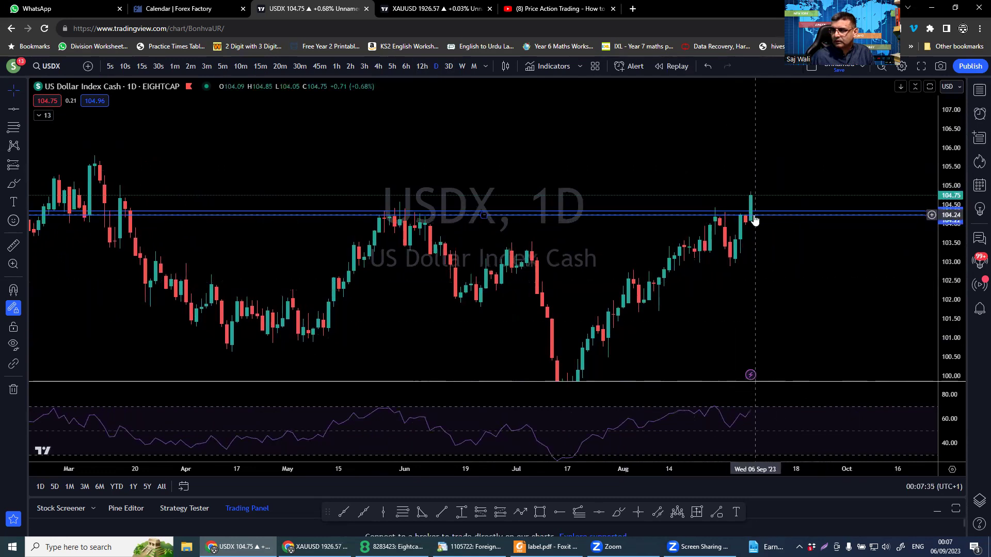
Step: Examine USDX price against the two marked levels on the 1-minute, 1-hour and daily timeframes
left_click(178, 68)
scroll(877, 352, "down", 3)
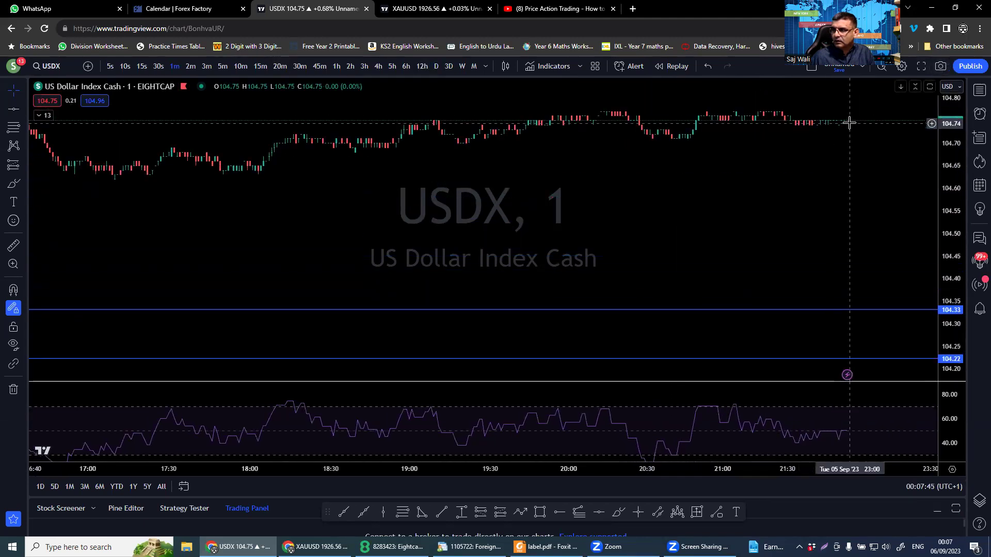
left_click(336, 66)
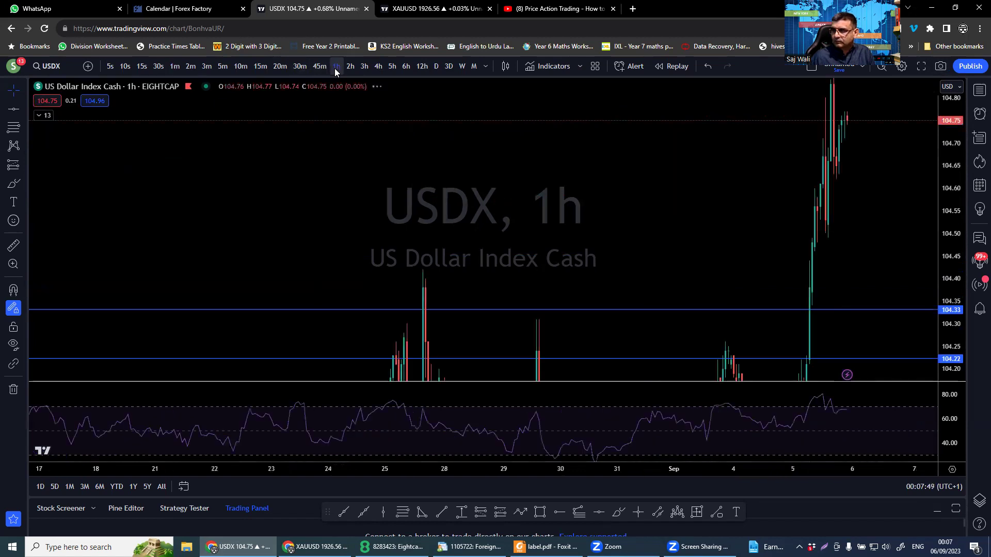
left_click(436, 66)
left_click_drag(953, 234, 947, 324)
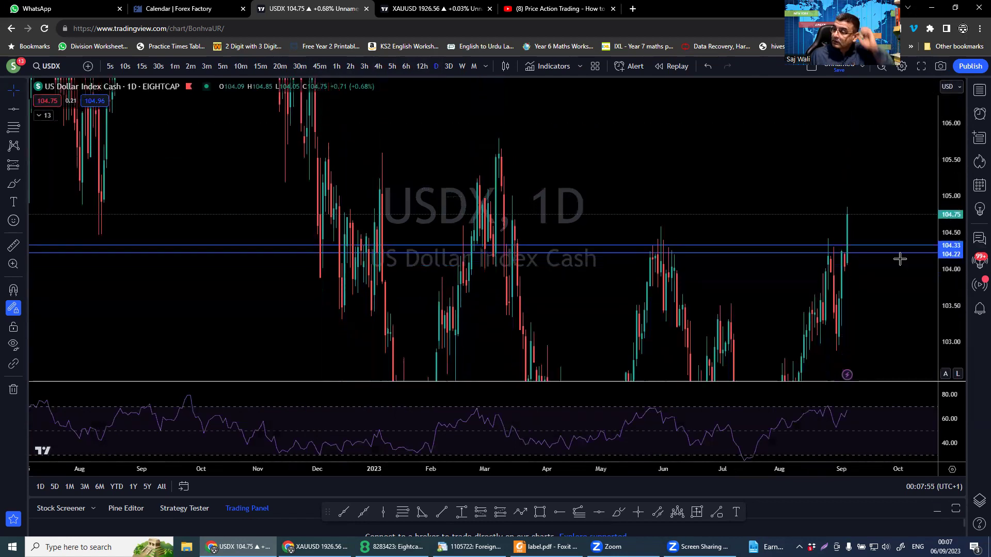
left_click_drag(708, 139, 671, 107)
left_click_drag(950, 162, 949, 209)
left_click_drag(753, 328, 668, 336)
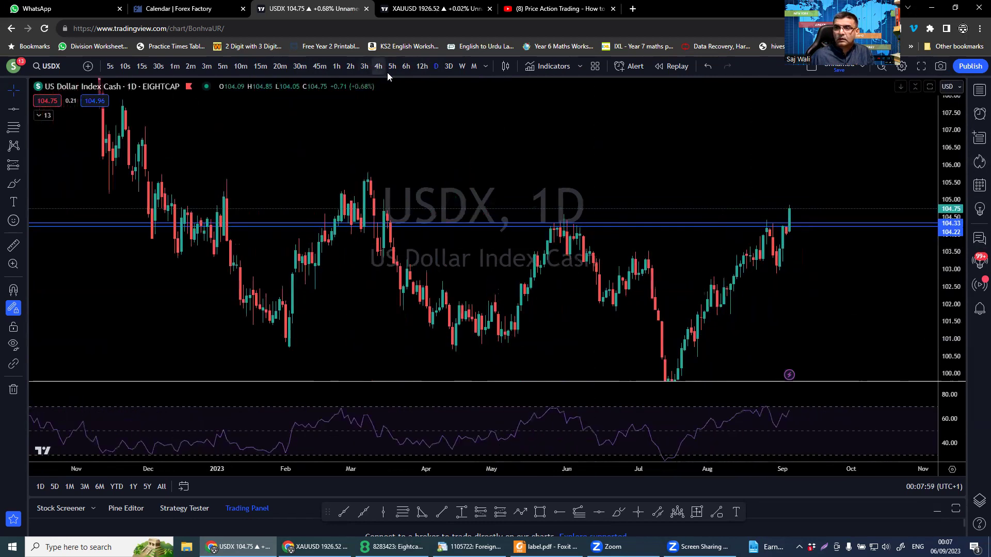
Step: Draw a horizontal line at 104.85 along the latest high on the 4-hour USDX chart
left_click(379, 66)
scroll(845, 288, "down", 5)
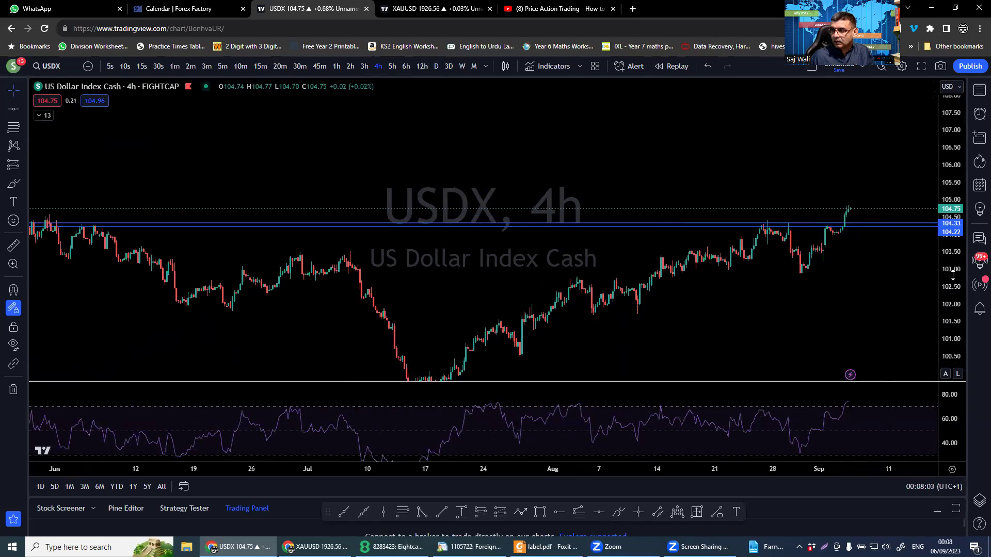
left_click_drag(957, 321, 957, 289)
scroll(824, 266, "down", 5)
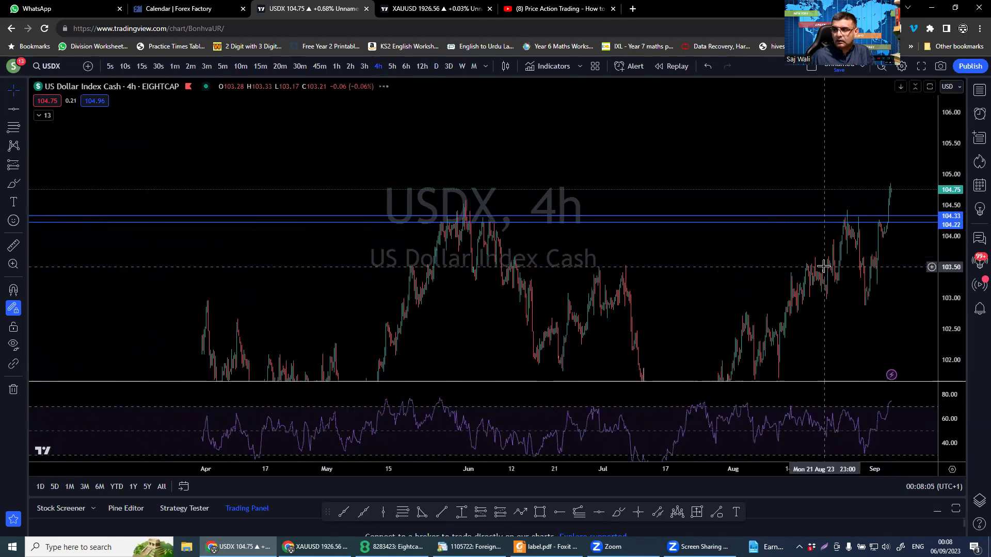
scroll(824, 266, "down", 4)
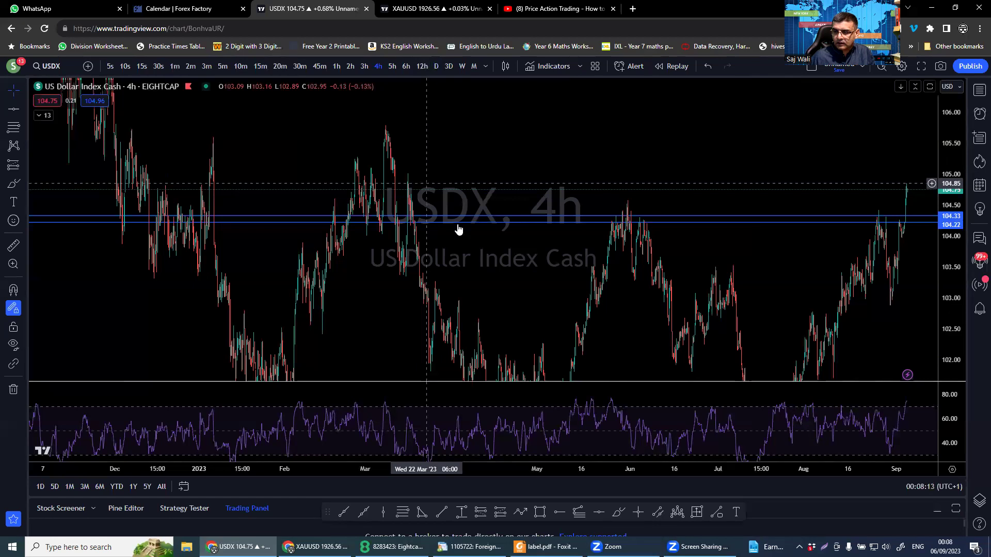
left_click(599, 514)
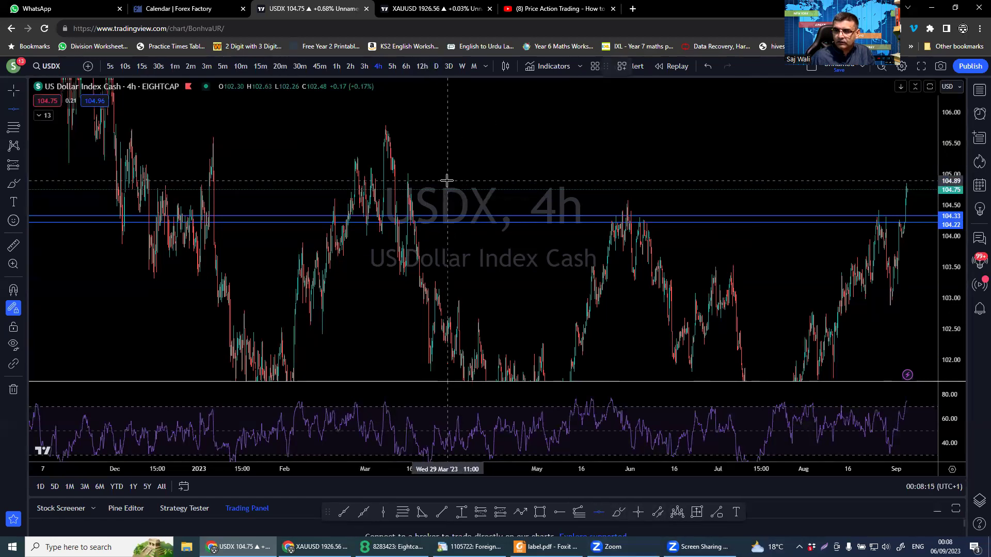
left_click(448, 182)
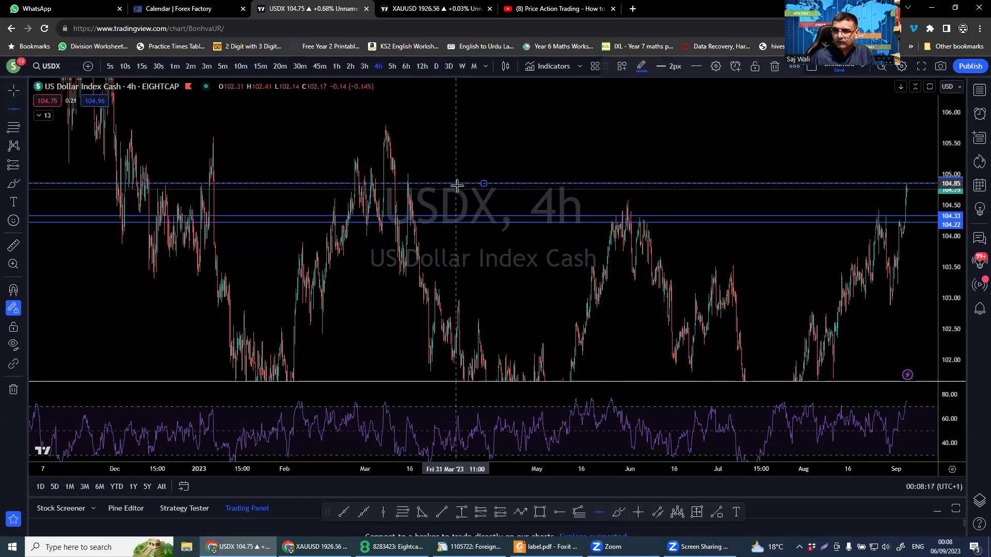
Step: Sketch a Brush path ahead of the latest candle, rising from the 104.33 level to about 105.5
scroll(467, 197, "up", 3)
scroll(467, 196, "up", 5)
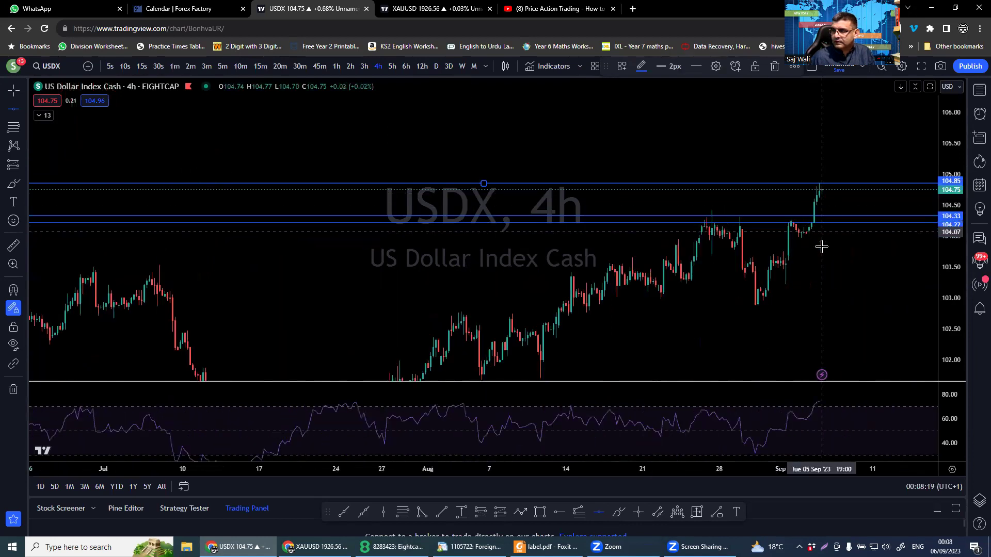
left_click(618, 512)
left_click_drag(785, 213, 840, 146)
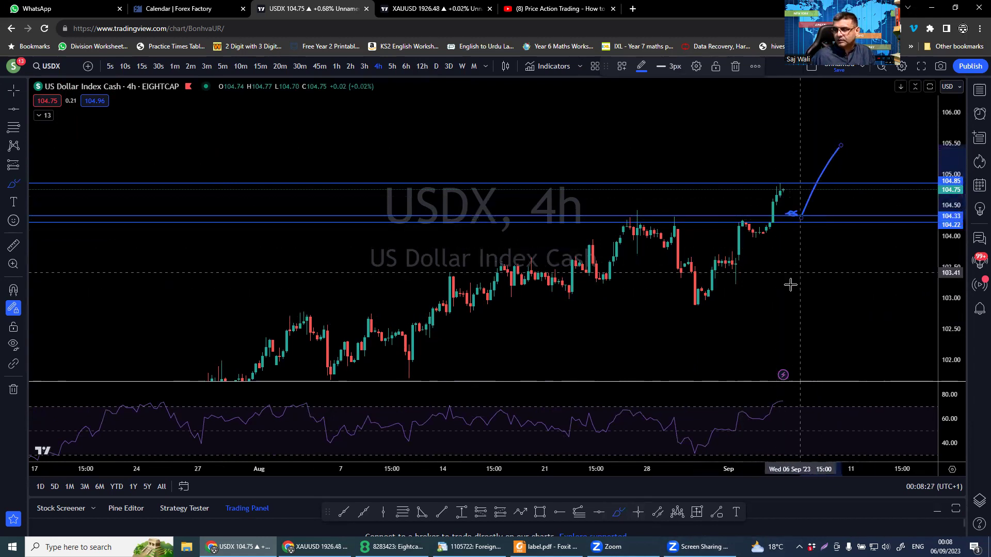
Step: Add horizontal lines at 103.63 and 103.59 below the current price and switch the chart to the daily timeframe
scroll(691, 315, "down", 2)
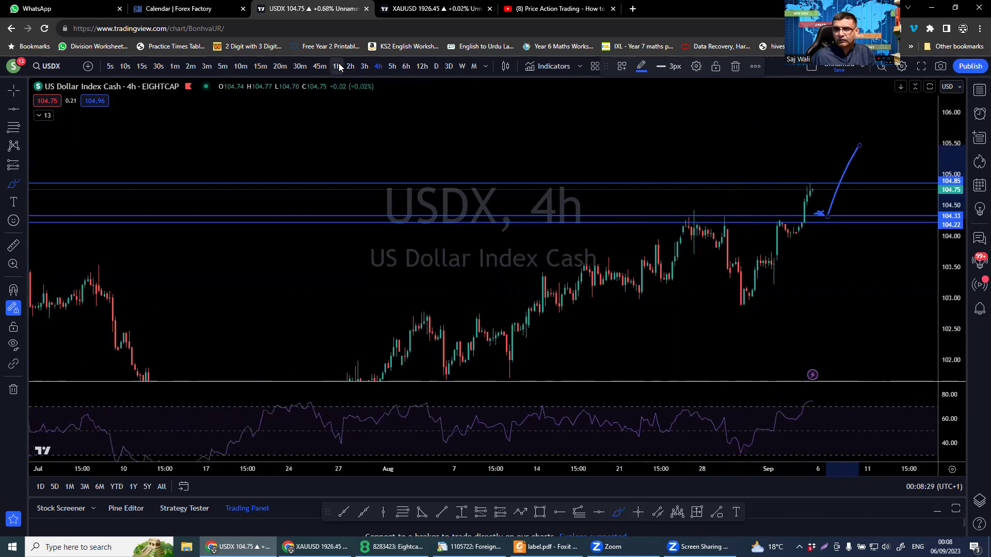
left_click(599, 513)
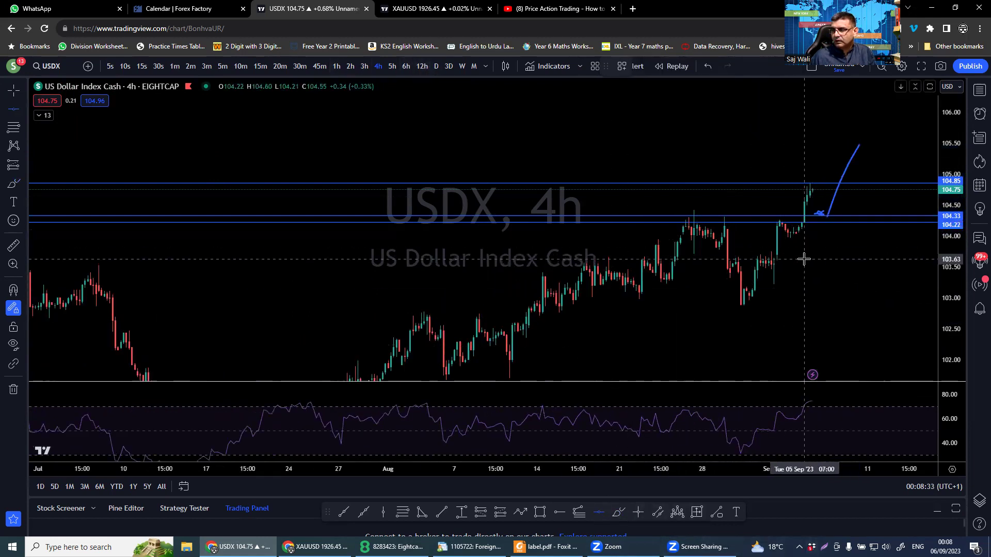
left_click(805, 259)
left_click(801, 262)
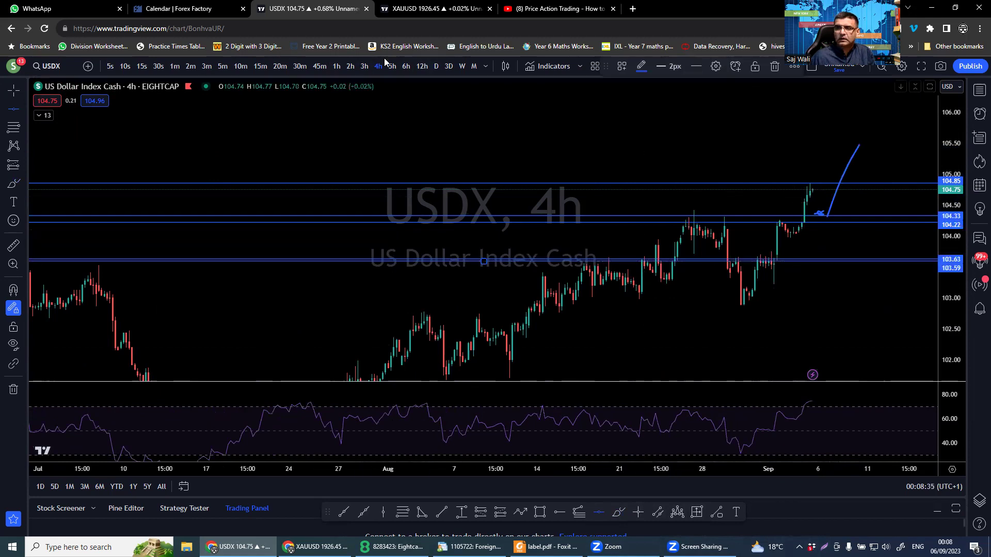
left_click(437, 67)
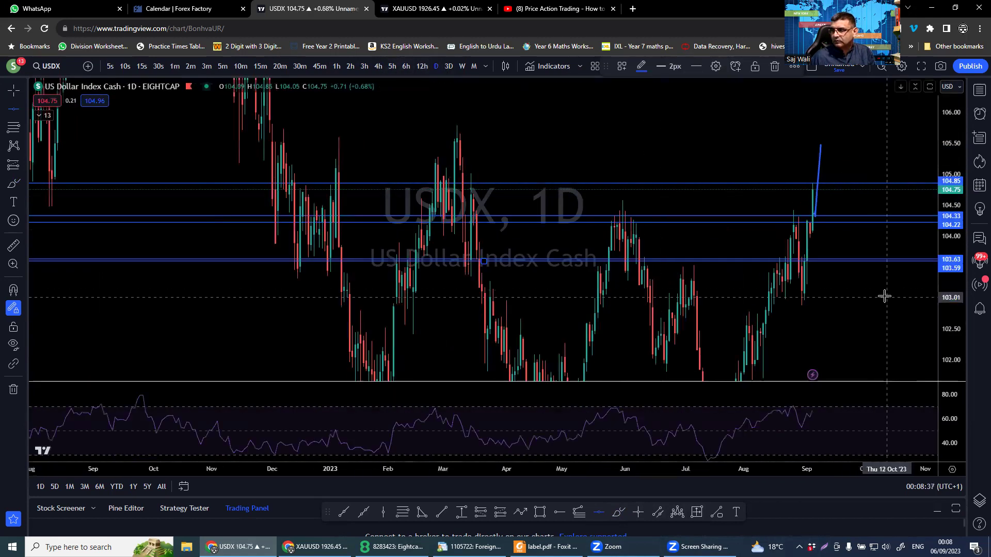
Step: Add horizontal lines on the daily USDX chart at 102.83 and 102.95, 105.66 and 105.69, and 106.89 and 107.03
left_click(796, 309)
left_click(795, 301)
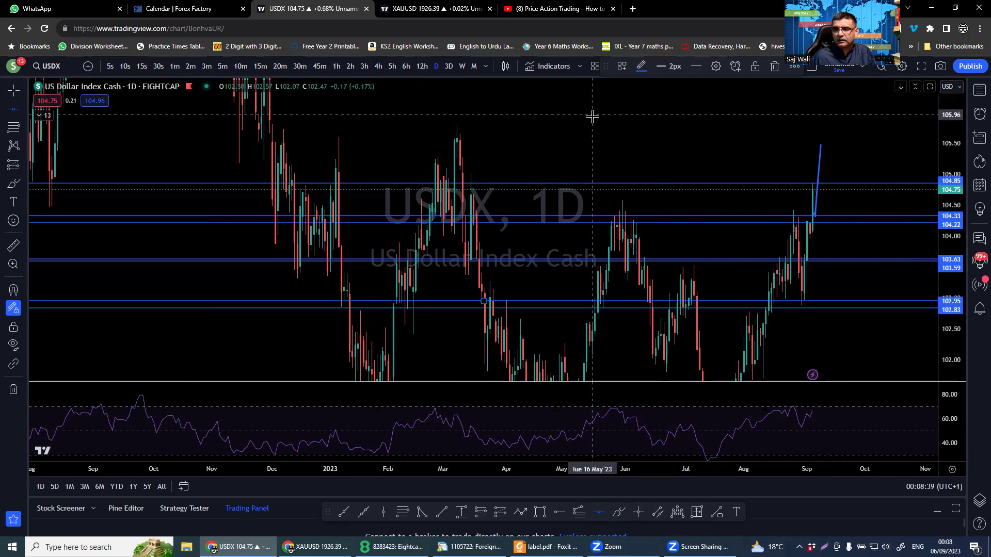
left_click(603, 131)
left_click(603, 133)
scroll(823, 166, "down", 1)
scroll(949, 155, "down", 3)
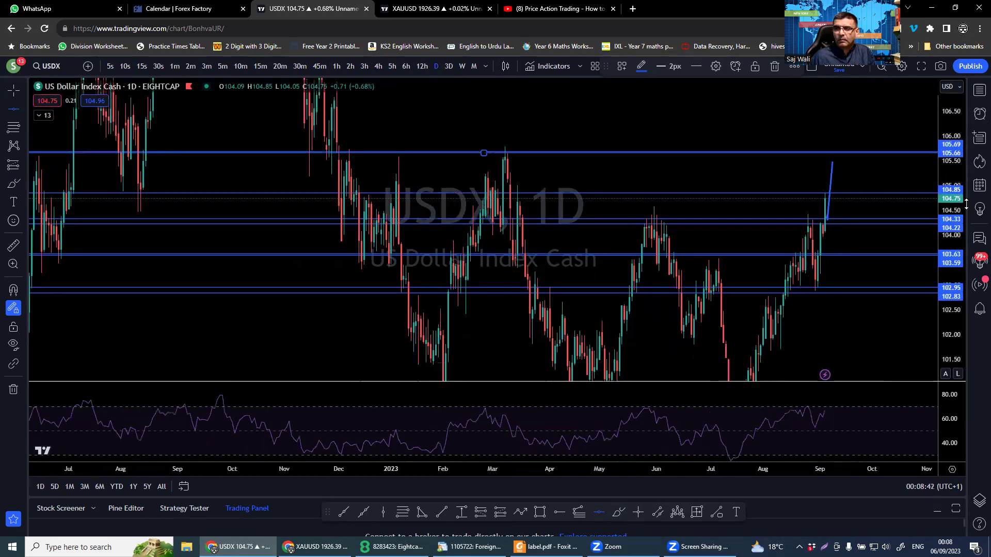
left_click(484, 137)
left_click(483, 133)
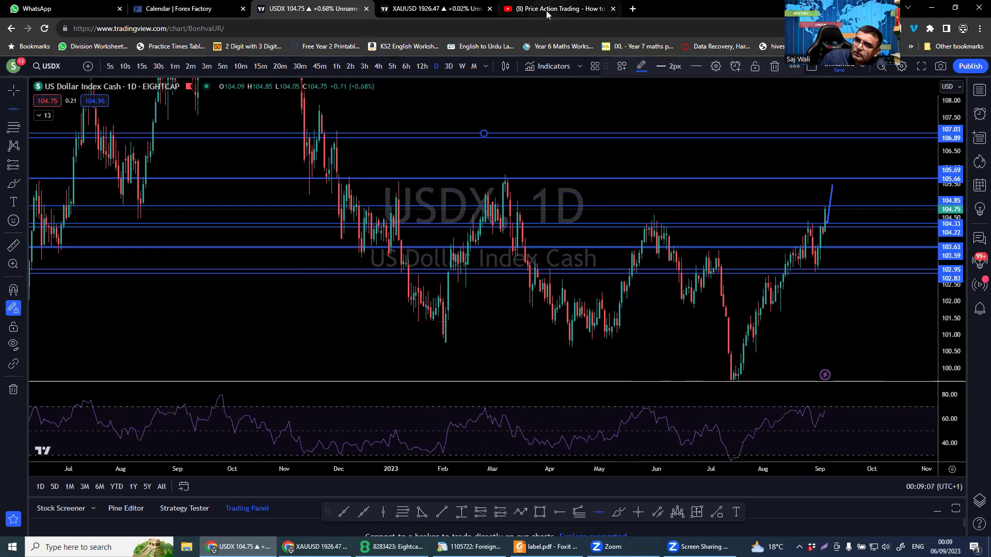
Step: Examine the XAUUSD price and its RSI on the 2-hour and daily timeframes
left_click(422, 8)
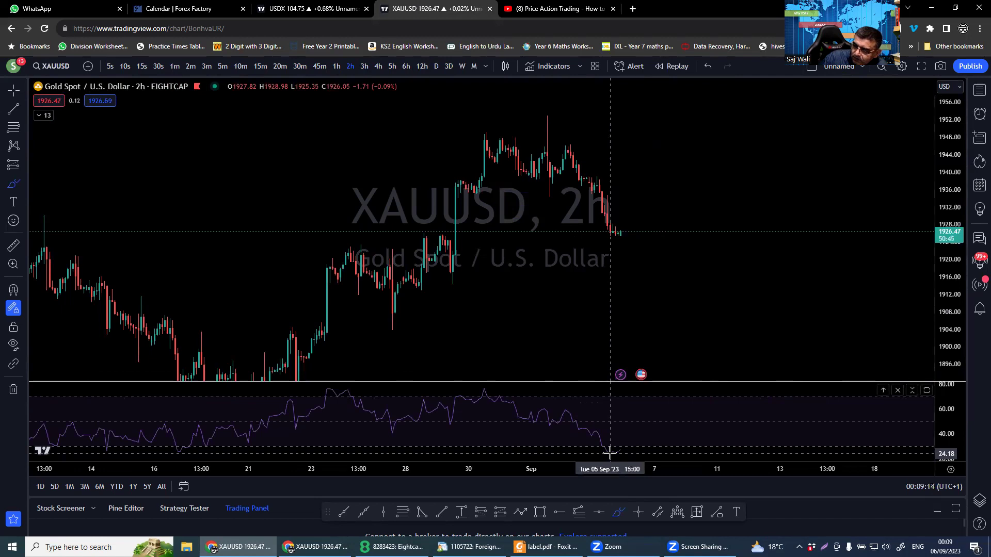
scroll(612, 445, "down", 1)
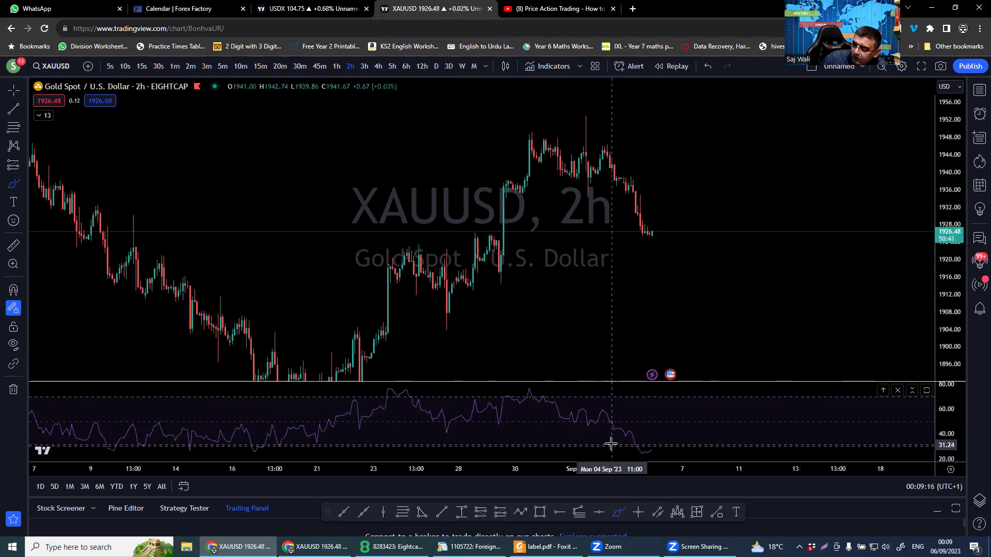
scroll(611, 445, "down", 1)
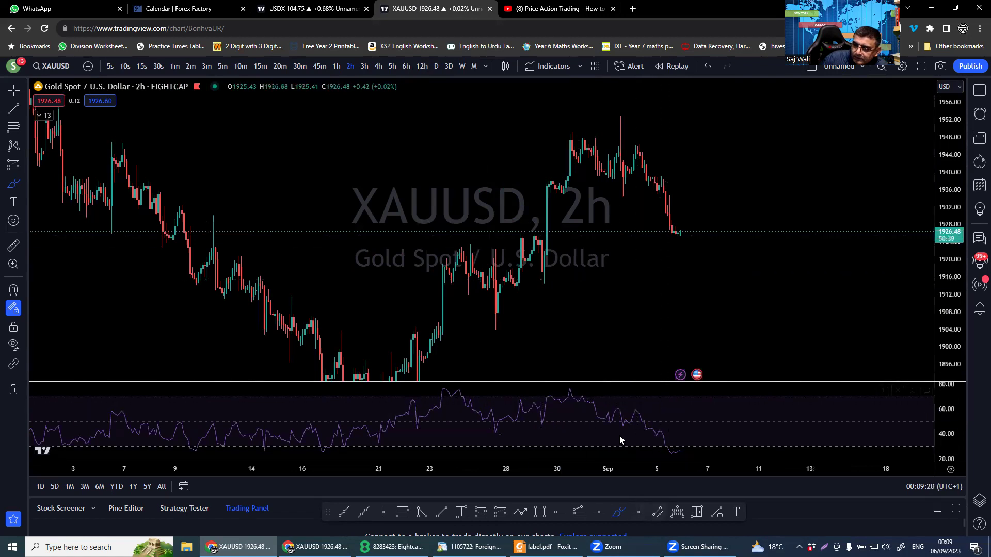
left_click(436, 67)
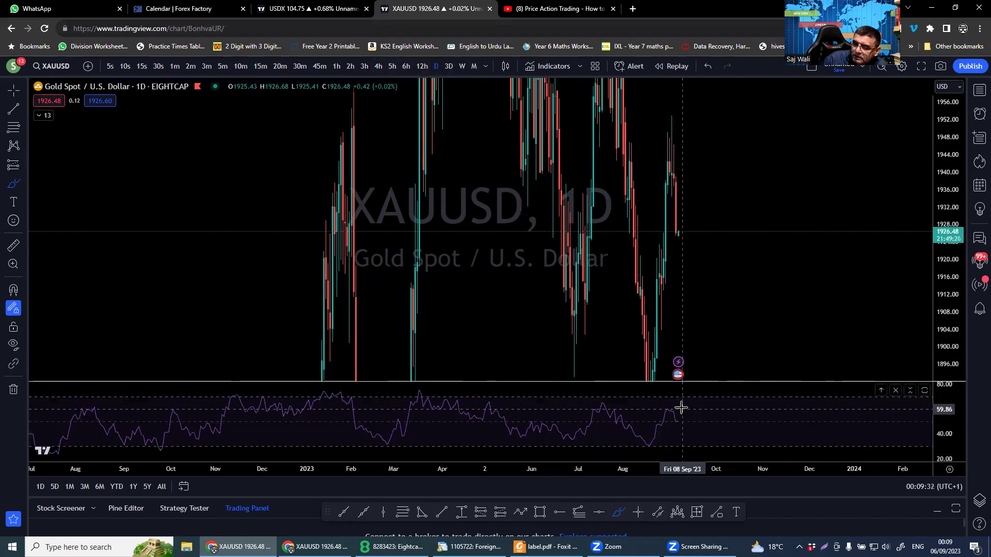
Step: Draw a Fibonacci retracement on the 4-hour XAUUSD chart from the August low at 1885.85 to the 1952.93 high
left_click(378, 66)
scroll(664, 337, "up", 1)
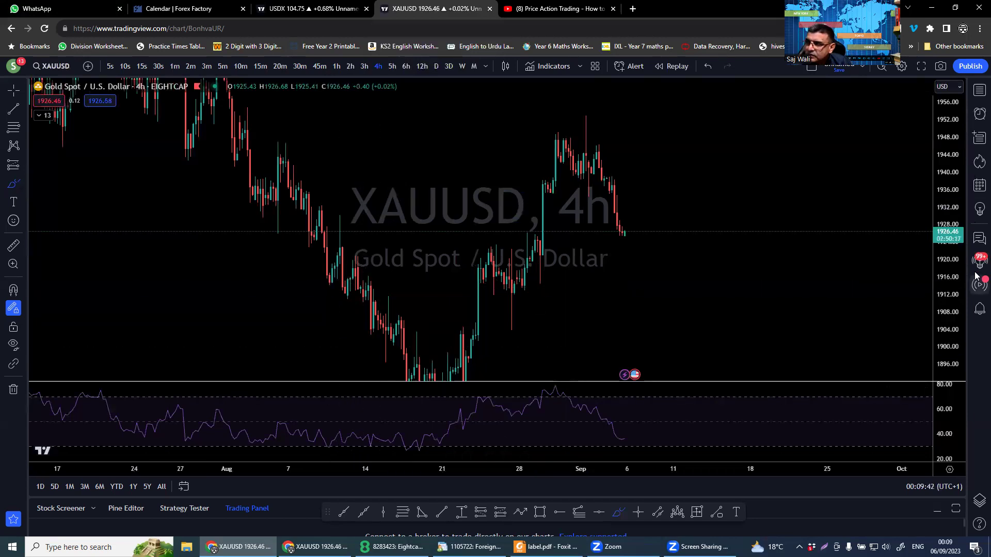
left_click_drag(944, 160, 944, 235)
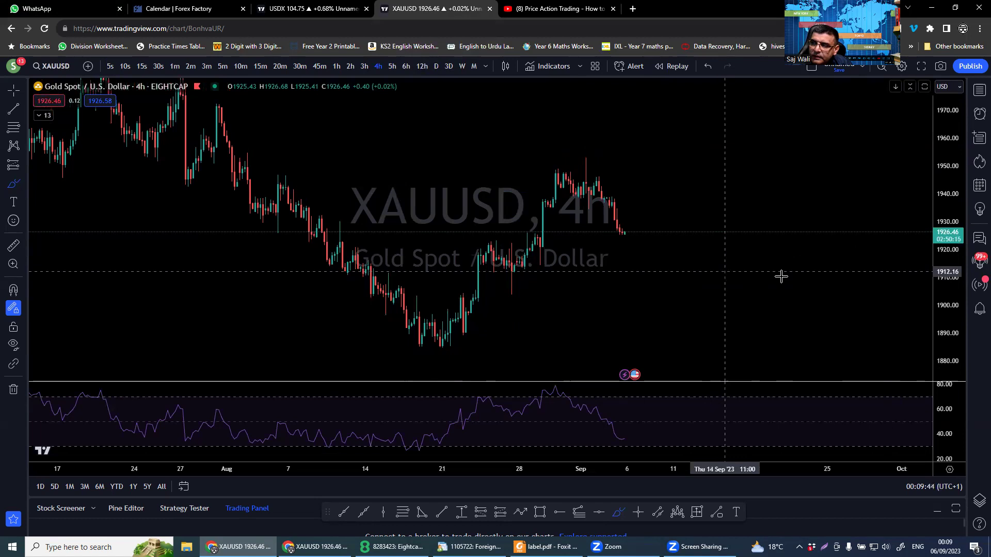
scroll(800, 281, "down", 2)
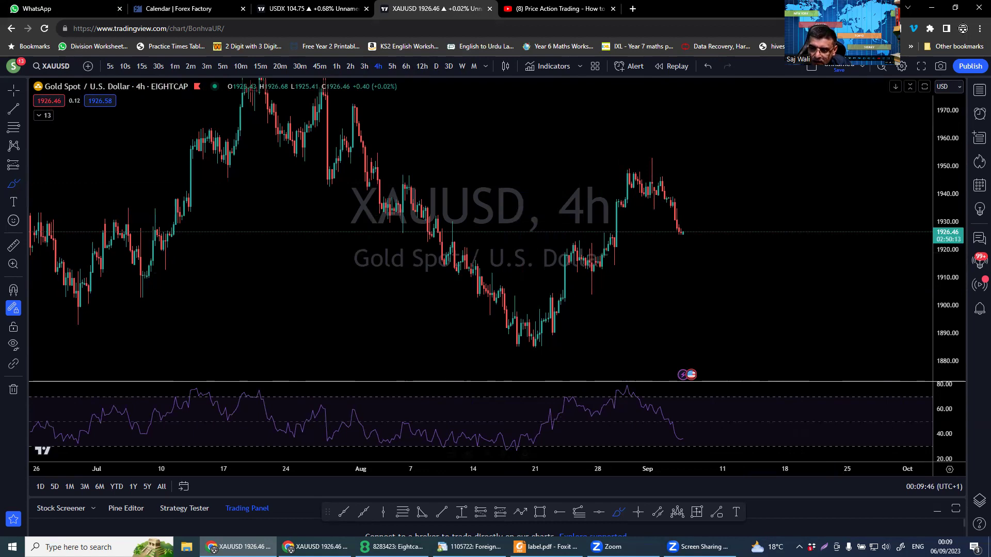
key("alt+f")
left_click(539, 345)
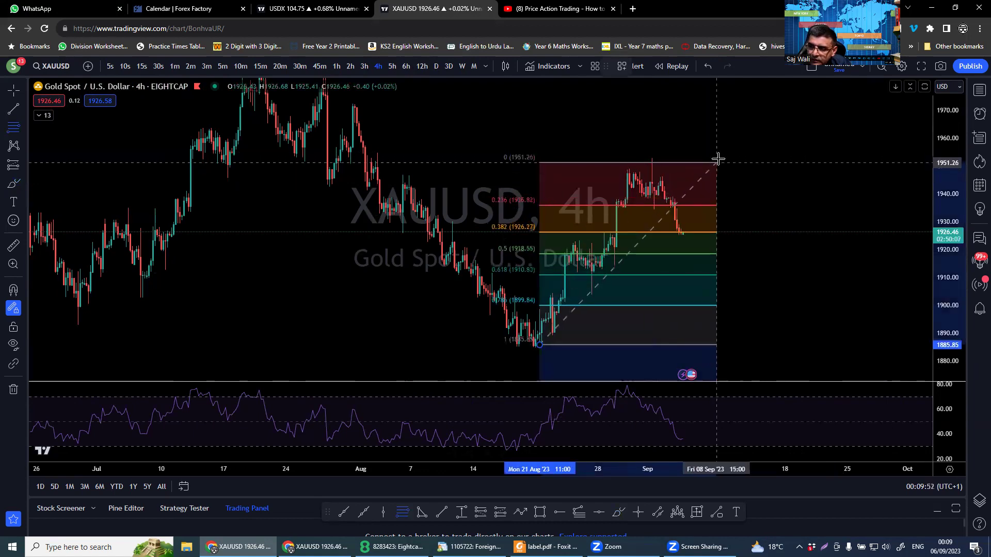
left_click(720, 158)
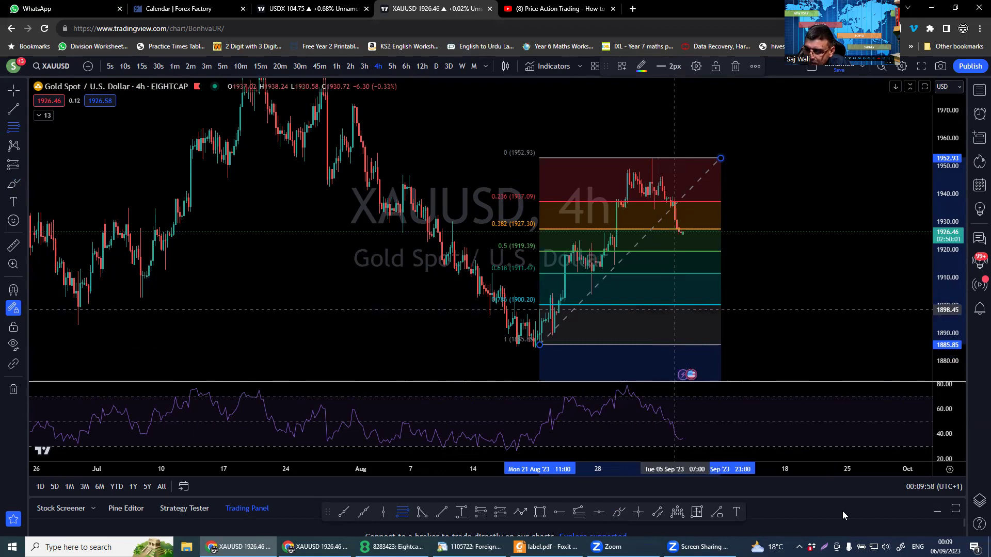
Step: Draw a rectangle around the 0.5 to 0.618 retracement zone, from about 1921 to 1913, and remove both drawings from the chart
left_click(539, 513)
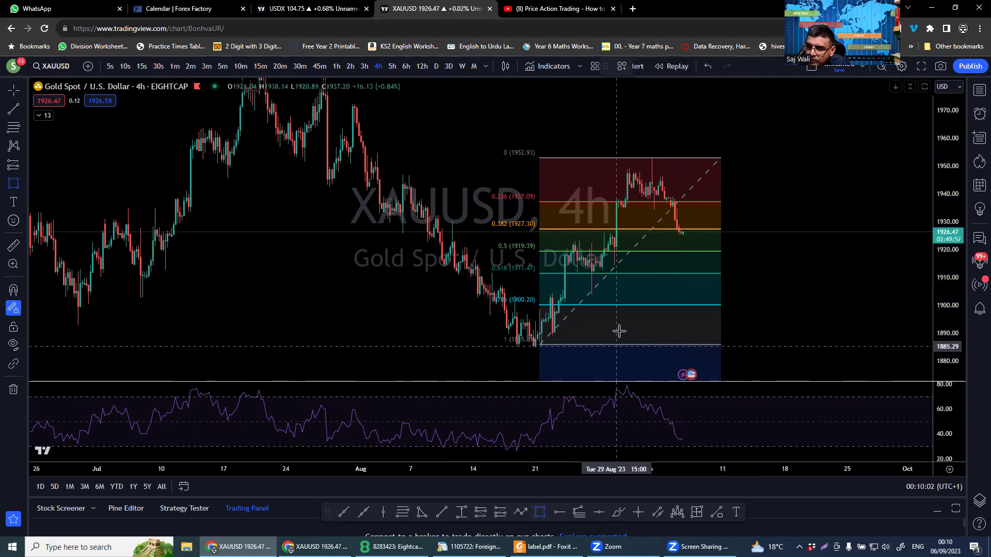
mouse_move(551, 247)
left_mouse_down()
mouse_move(646, 270)
mouse_move(770, 269)
left_mouse_up()
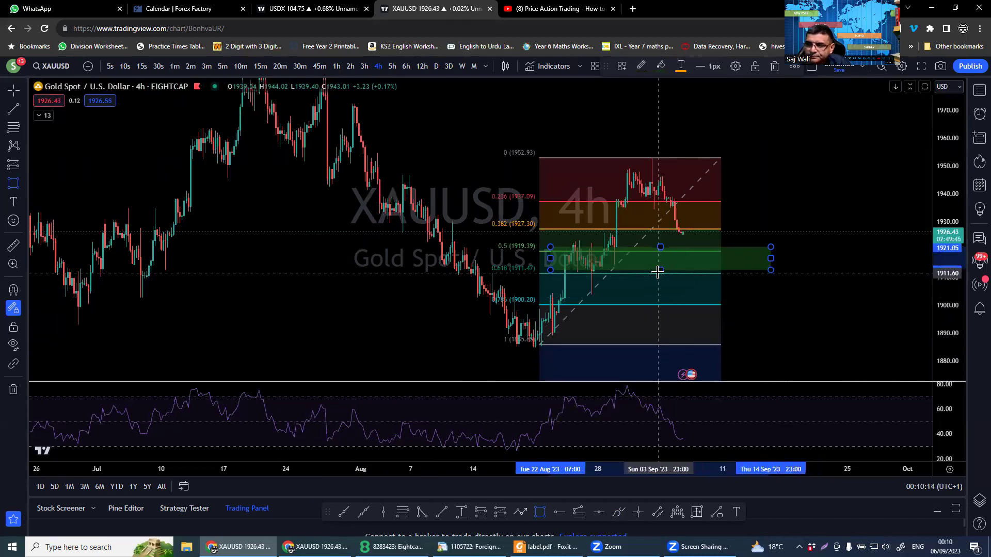
mouse_move(16, 390)
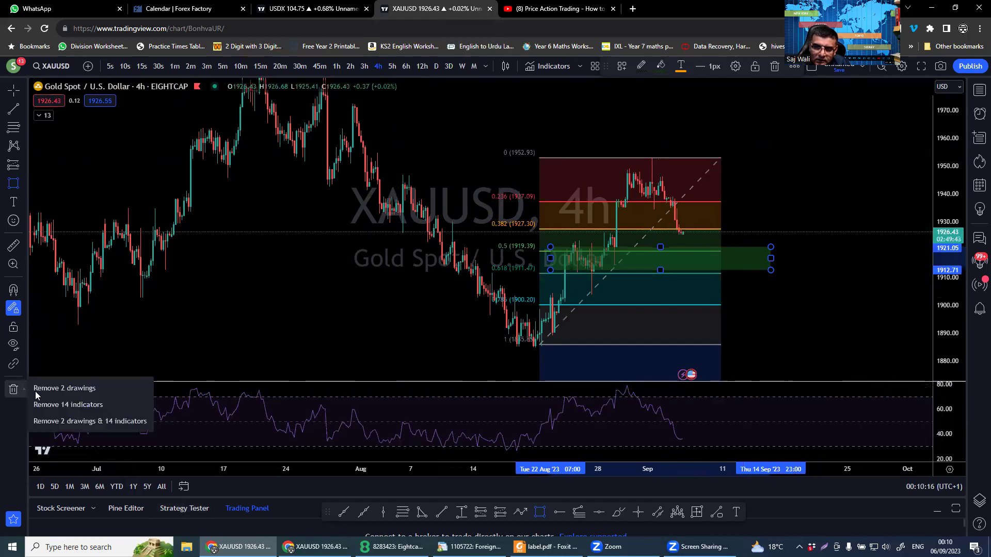
left_click(53, 388)
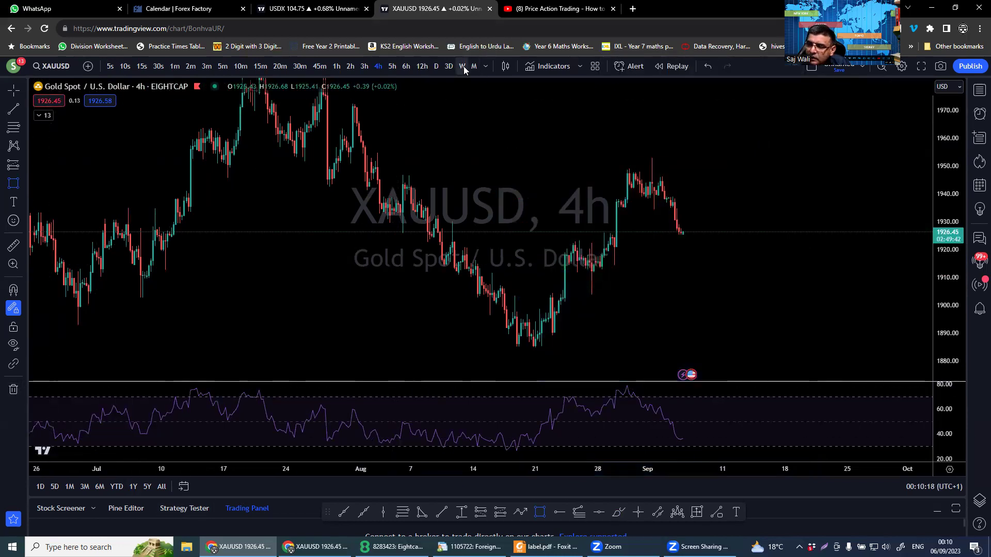
Step: Draw a horizontal ray at 2073.94 near the 2023 high on the weekly XAUUSD chart and remove it
left_click(462, 66)
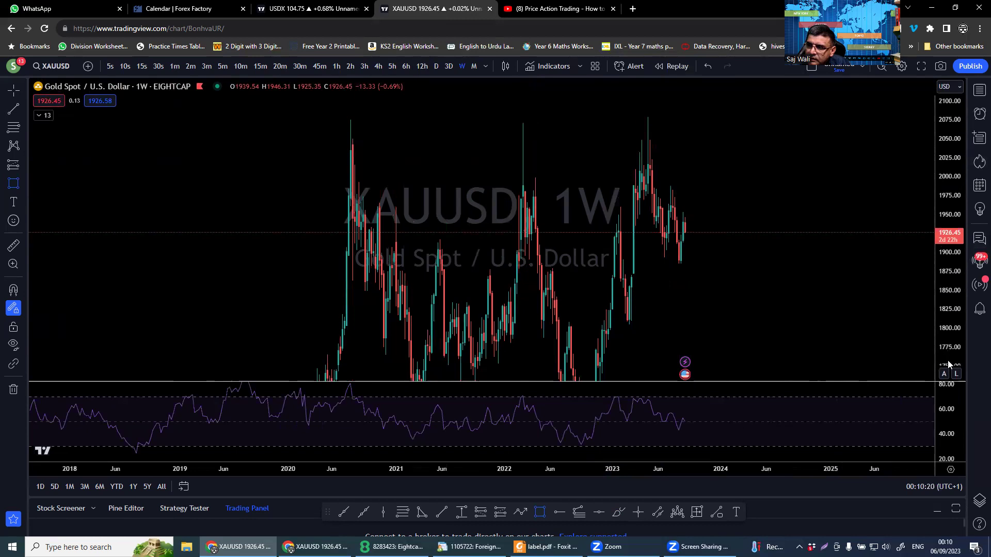
scroll(714, 315, "up", 1)
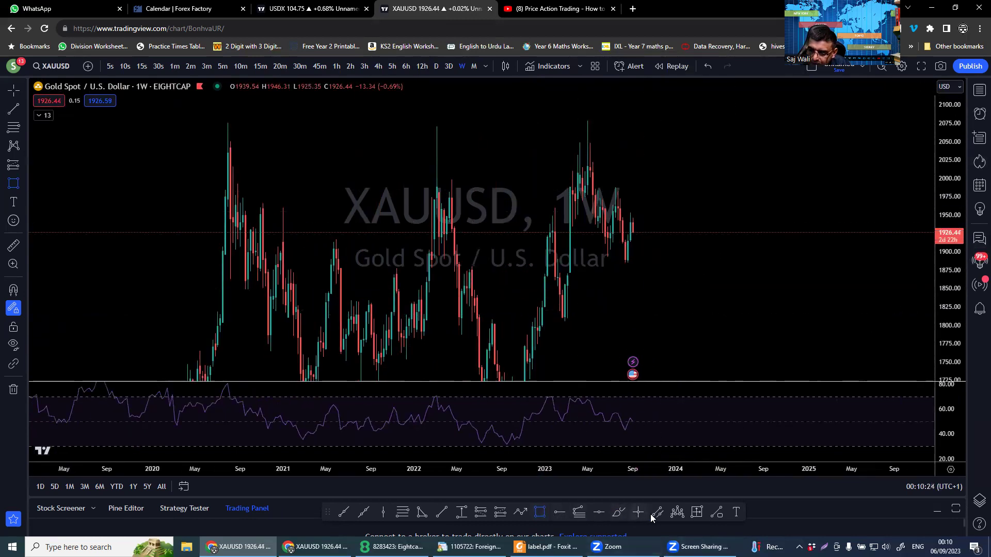
left_click(560, 511)
left_click(578, 124)
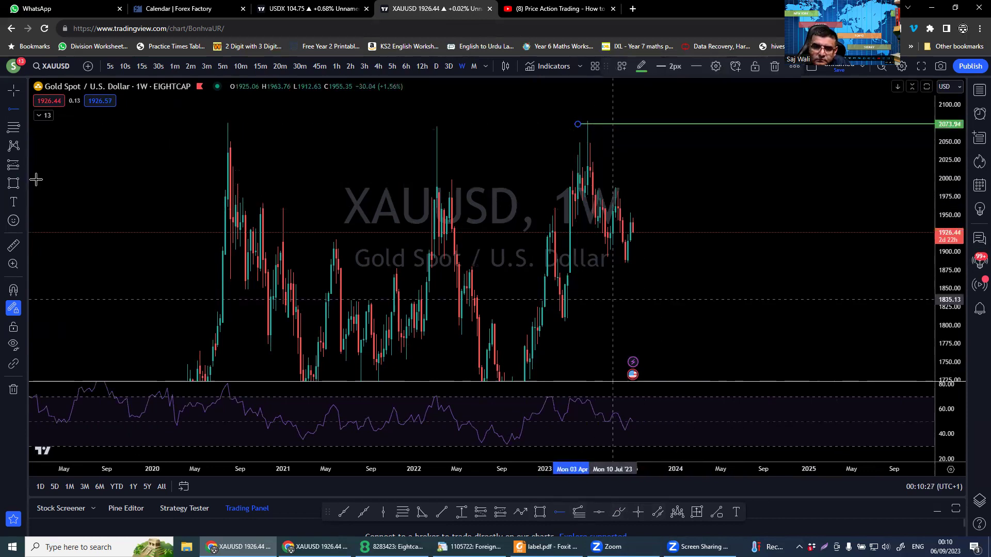
left_click(13, 389)
left_click(52, 388)
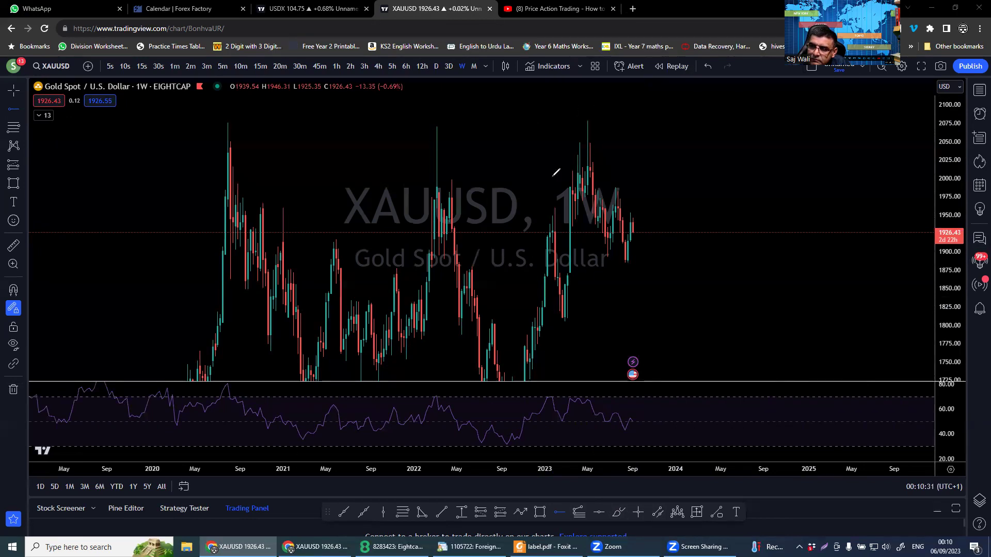
Step: Sketch a falling channel around the 2023 weekly candles and a zigzag path inside it continuing down to about 1830
left_click_drag(555, 172, 628, 271)
left_click_drag(570, 115, 653, 246)
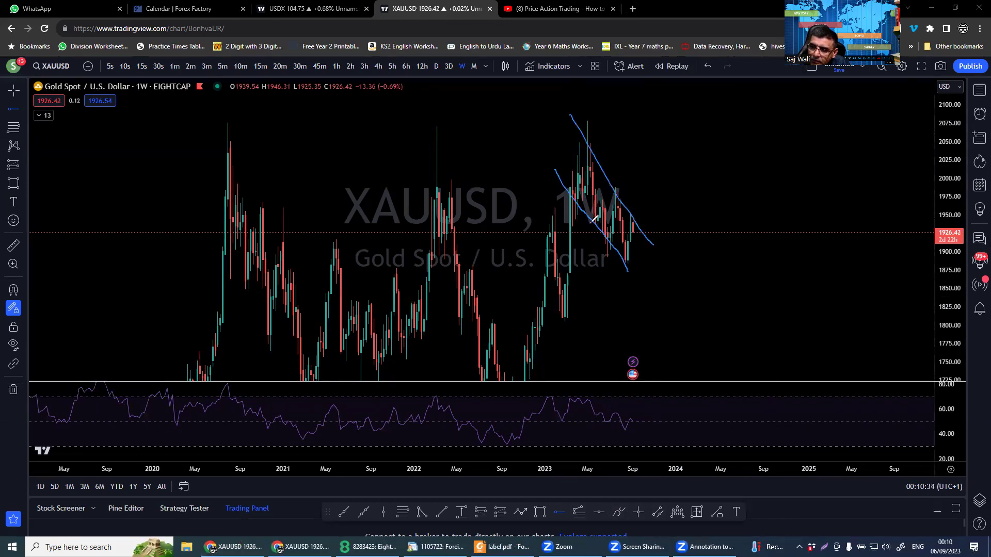
mouse_move(584, 164)
left_mouse_down()
mouse_move(608, 231)
mouse_move(620, 199)
mouse_move(632, 253)
mouse_move(635, 216)
mouse_move(645, 271)
mouse_move(673, 300)
left_mouse_up()
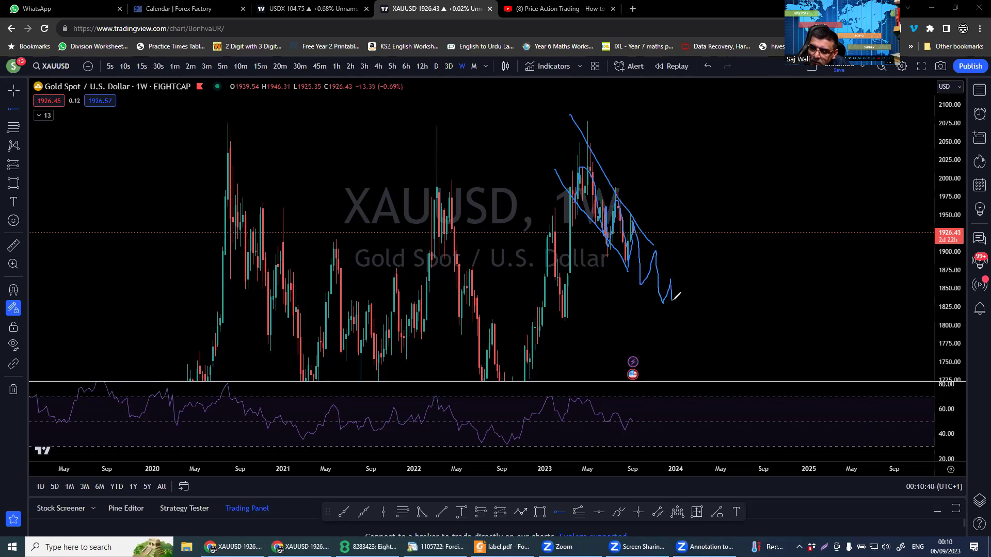
Step: Sketch three roughly horizontal annotation lines around the 1800 level, from the early-2023 low to beyond the latest candle
left_click_drag(542, 321, 693, 330)
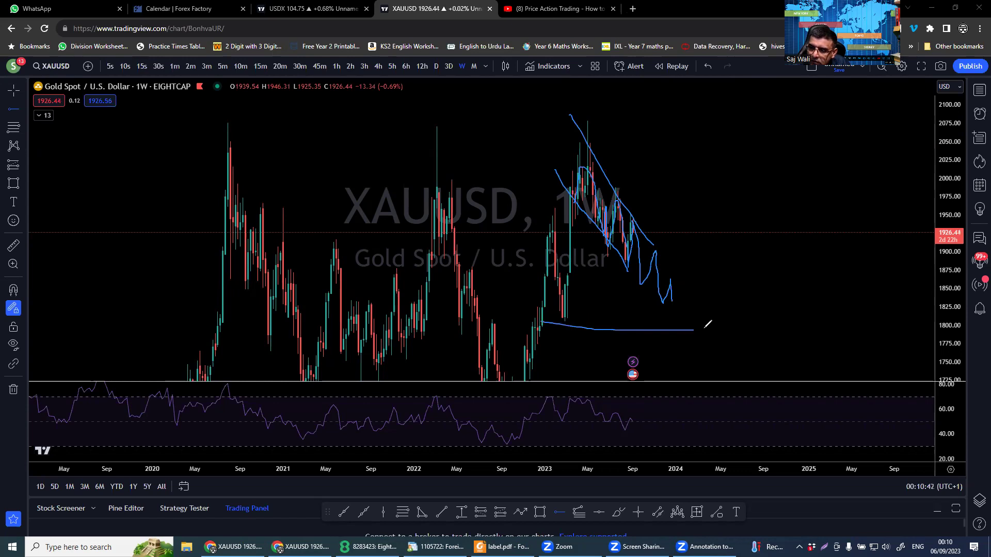
left_click_drag(553, 323, 701, 324)
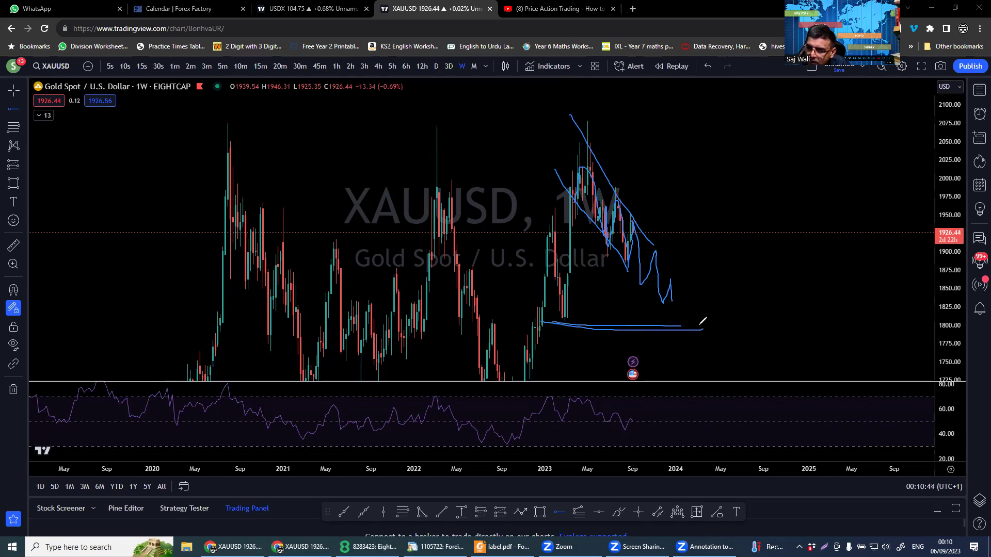
left_click_drag(551, 320, 716, 318)
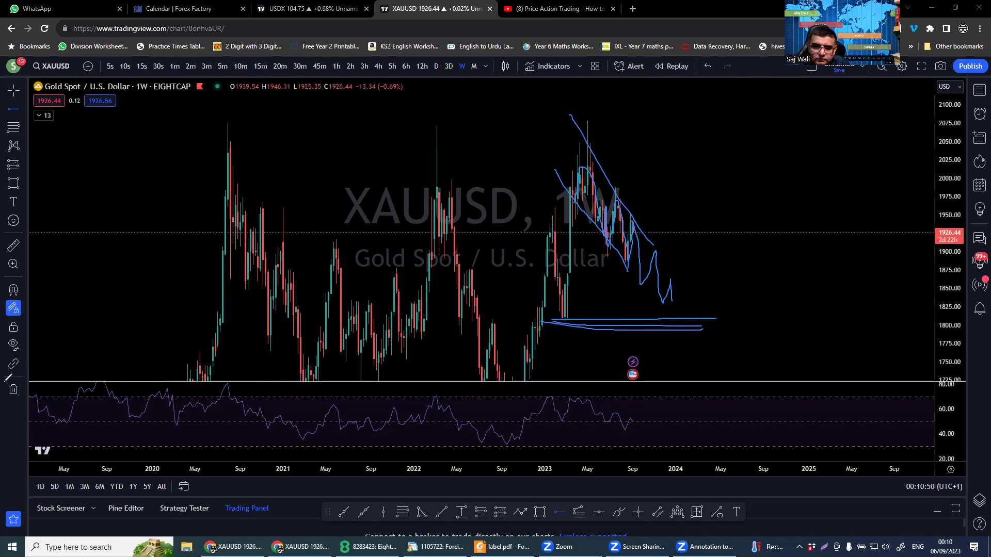
Step: Try to clear the freehand annotations with the chart's remove-drawings command
left_click(14, 390)
left_click(46, 390)
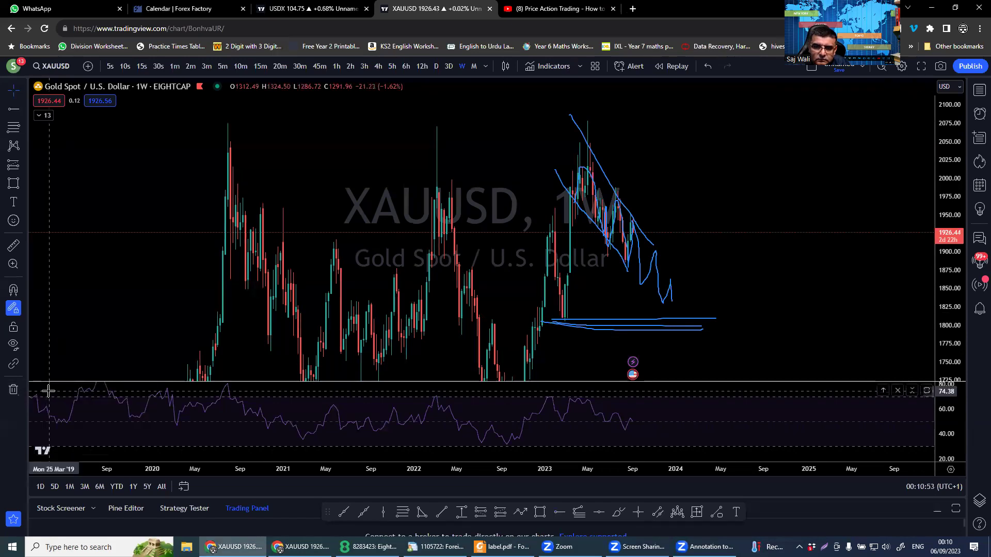
left_click(14, 390)
left_click(51, 388)
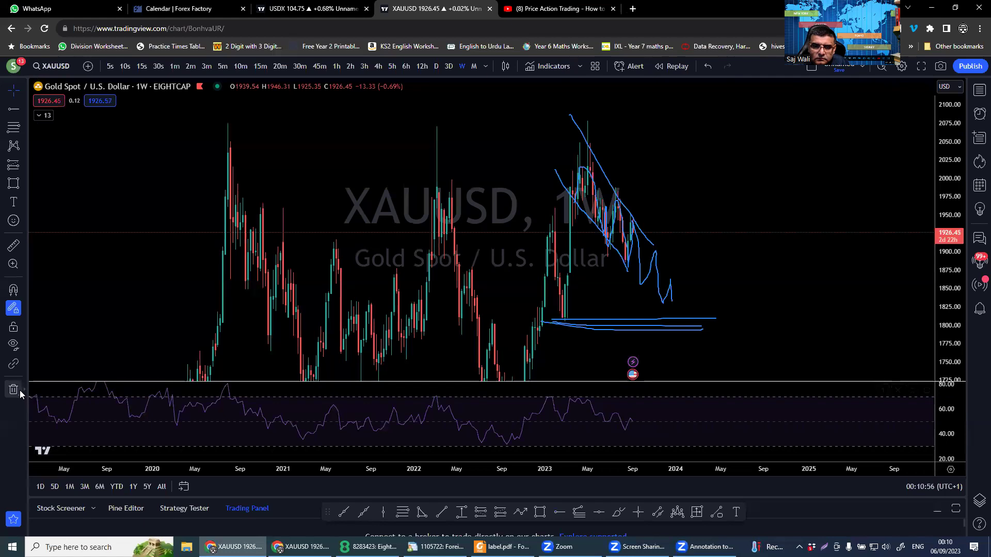
left_click(14, 390)
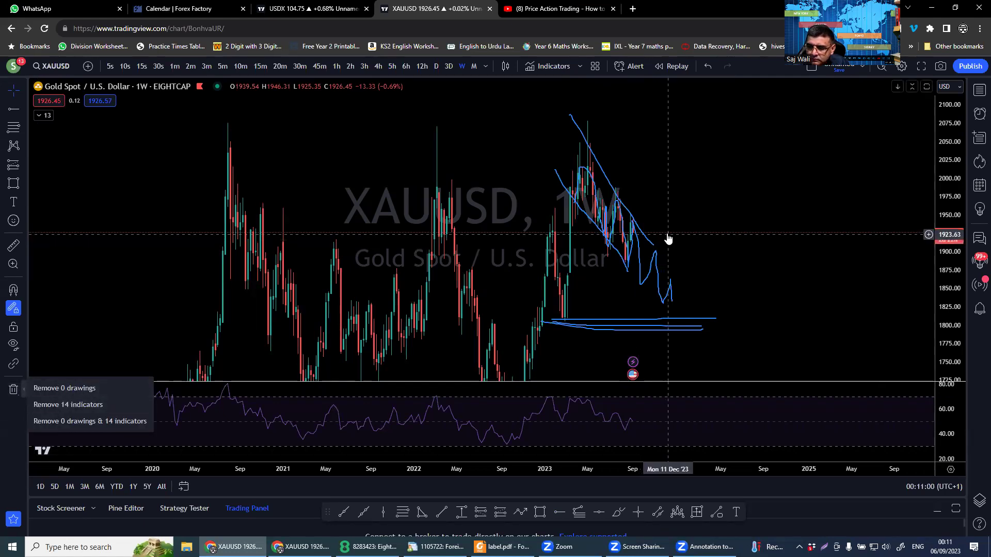
Step: Maximize the weekly XAUUSD price pane so that it fills the chart area without the RSI pane
mouse_move(677, 192)
left_mouse_down()
mouse_move(687, 195)
mouse_move(636, 191)
left_mouse_up()
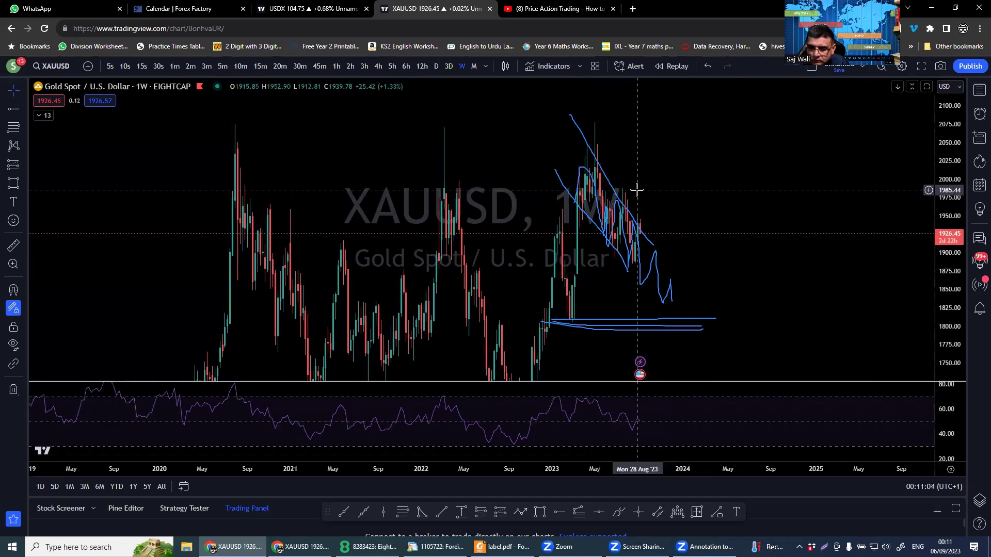
left_click_drag(568, 191, 543, 192)
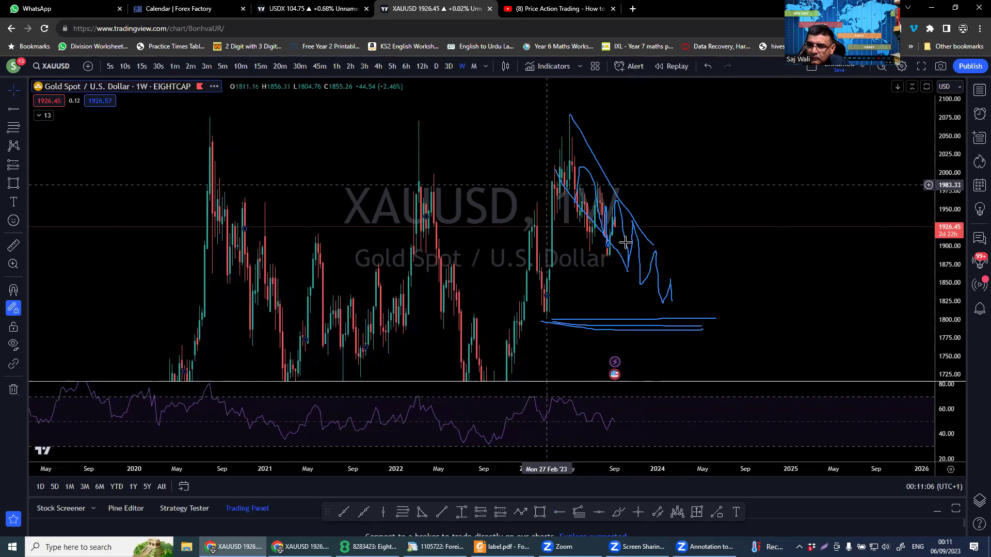
double_click(628, 245)
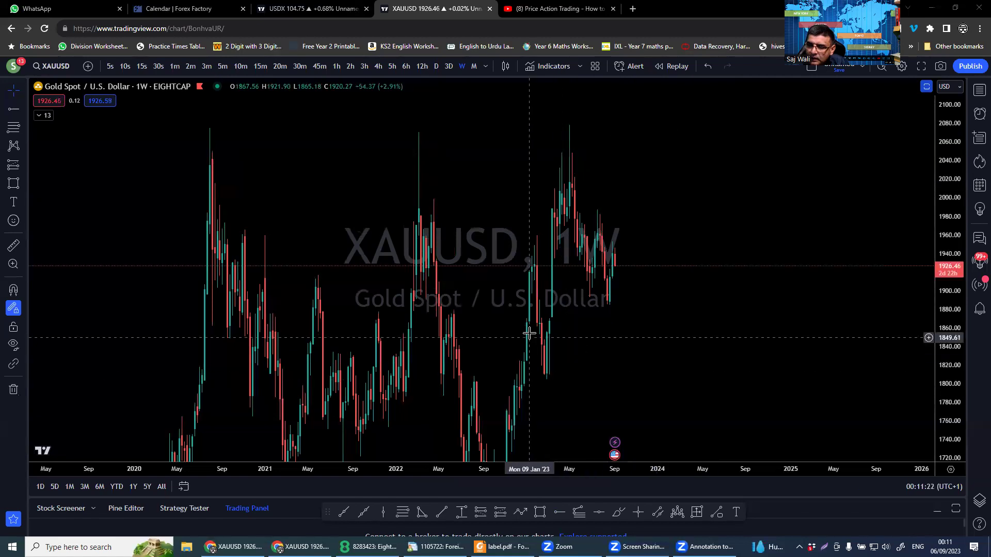
scroll(467, 294, "up", 3)
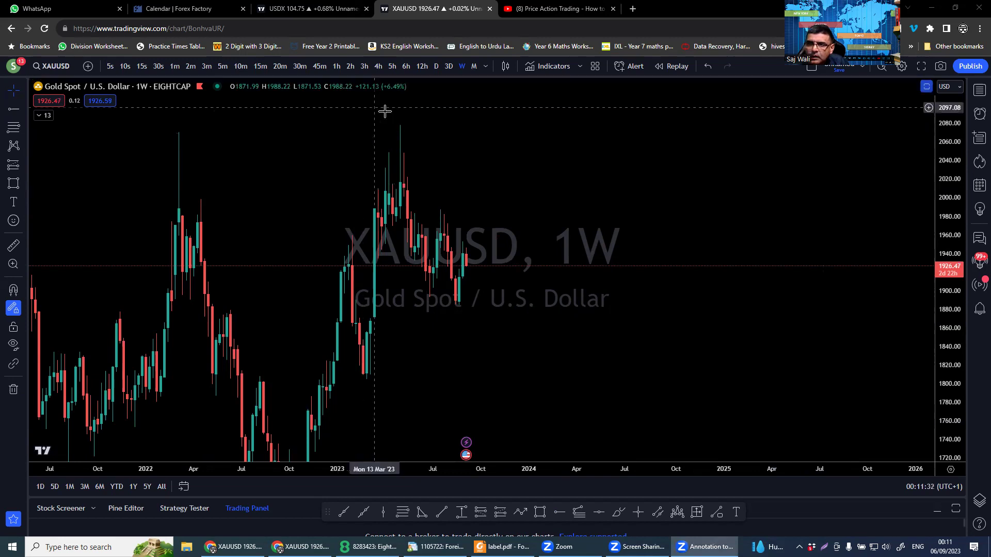
Step: Switch the gold chart to the daily timeframe and annotate a rising channel around the March to May 2023 candles
left_click(431, 68)
left_click(435, 67)
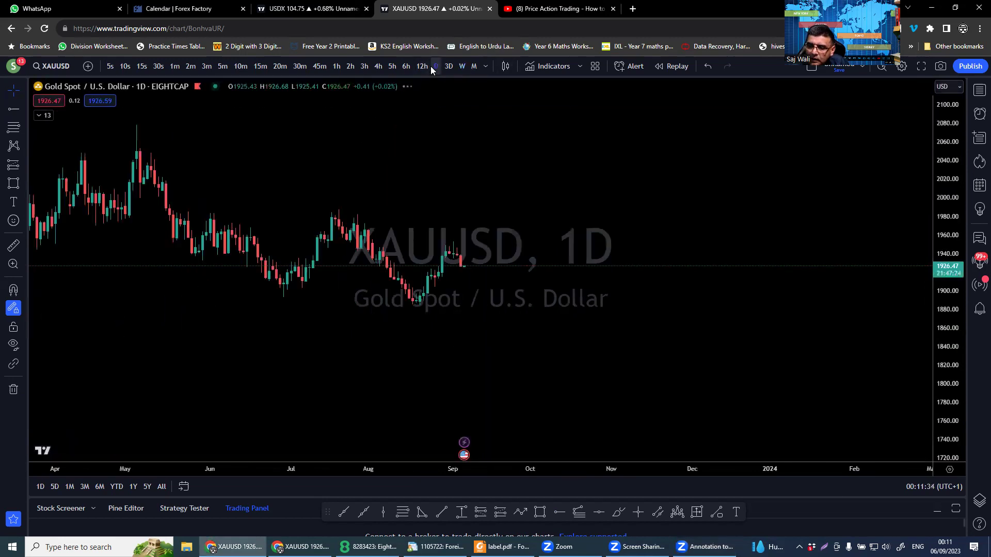
scroll(651, 363, "down", 3)
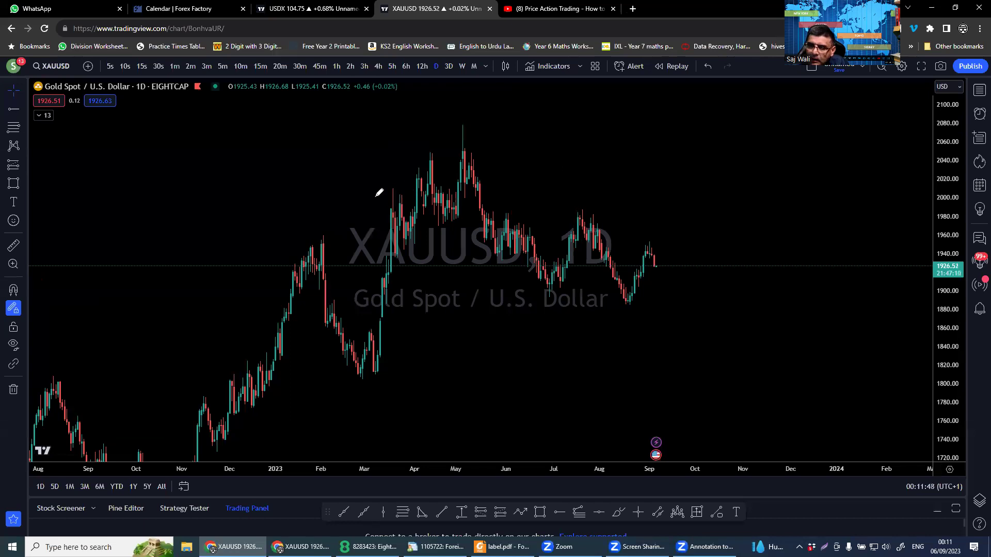
left_click_drag(375, 196, 453, 152)
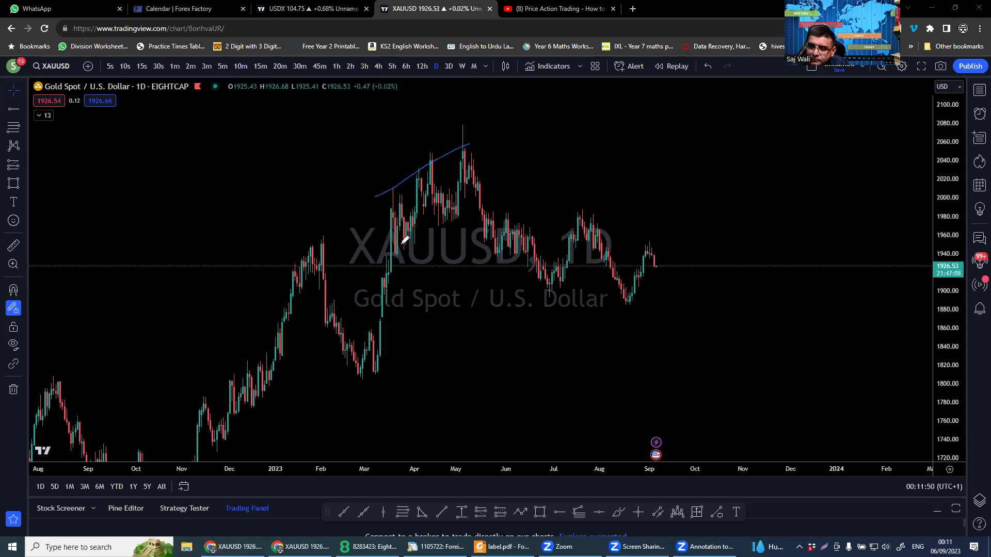
left_click_drag(395, 253, 499, 196)
left_click_drag(384, 200, 457, 151)
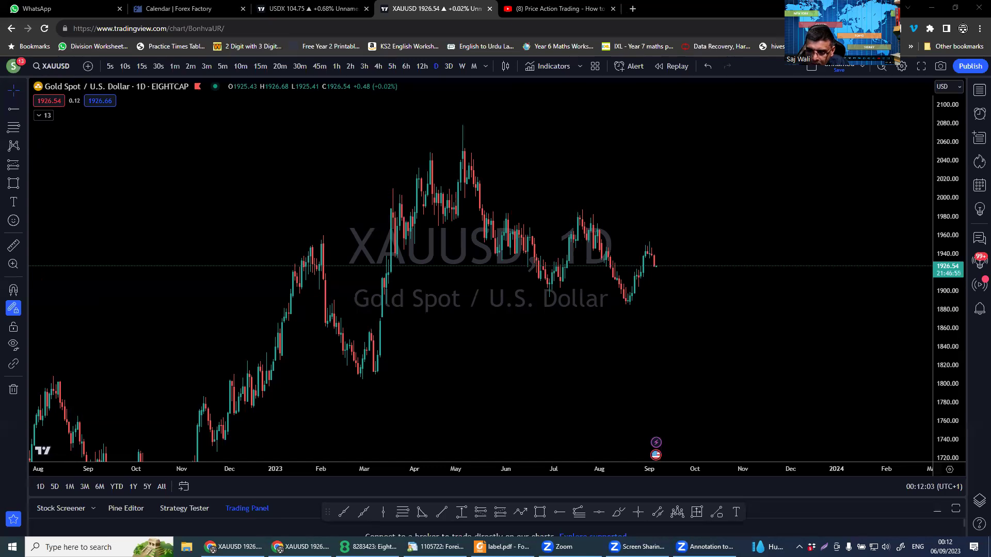
Step: Move the floating drawing toolbar onto the price chart and brush a rising channel around the March to May 2023 candles
mouse_move(327, 511)
left_mouse_down()
mouse_move(272, 482)
mouse_move(161, 459)
left_mouse_up()
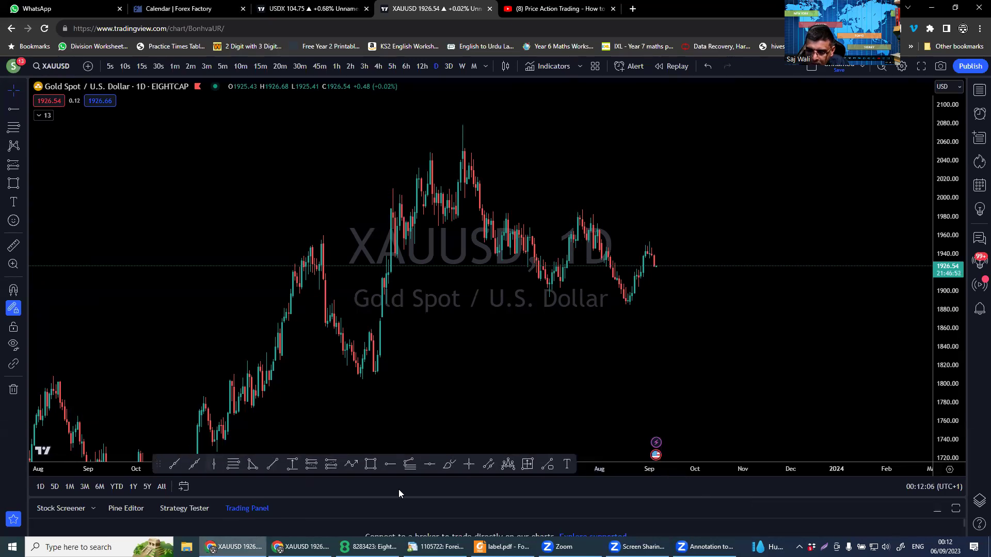
left_click(449, 464)
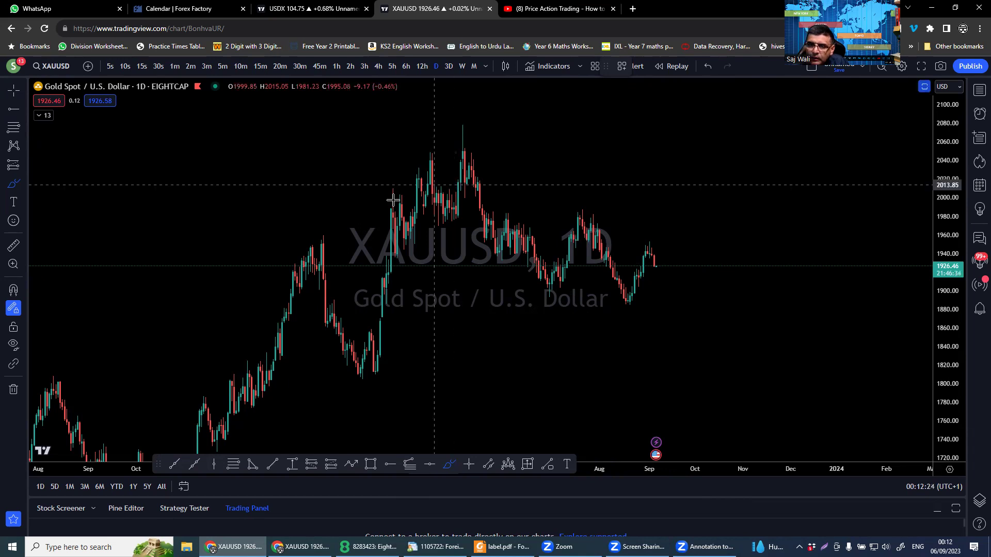
mouse_move(388, 202)
left_mouse_down()
mouse_move(418, 183)
mouse_move(479, 196)
left_mouse_up()
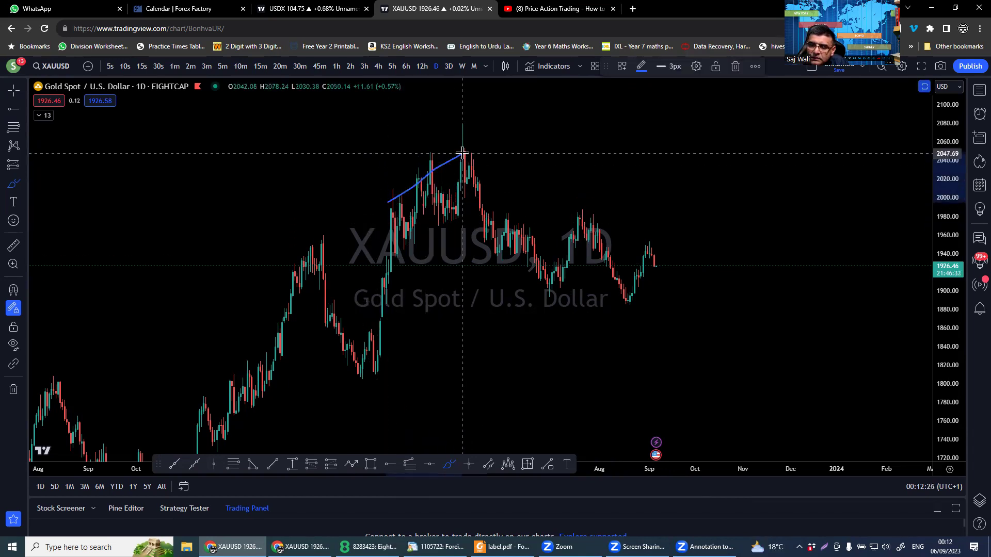
left_click_drag(392, 254, 481, 198)
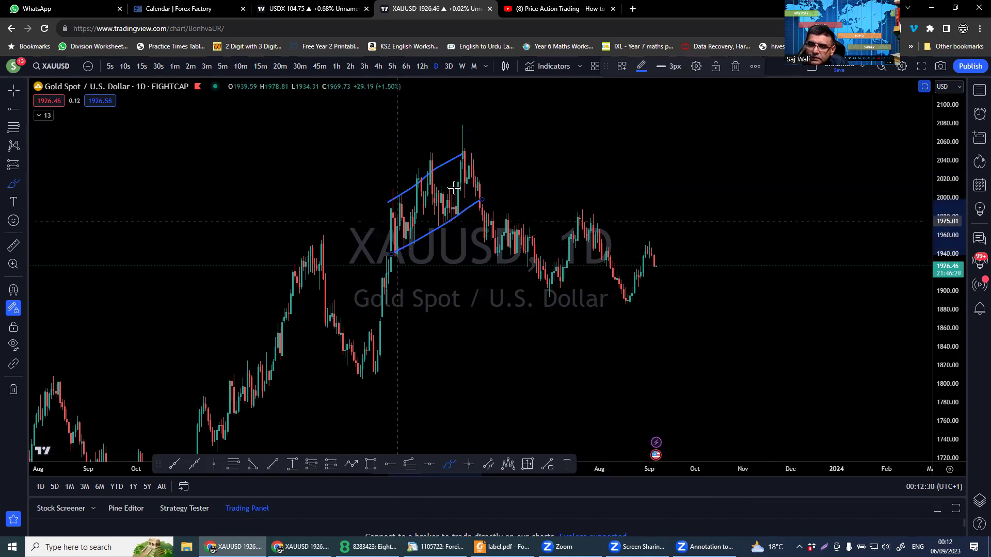
Step: Brush alternating falling and rising channels along the swings after the May 2023 high, projecting a decline to a flat line near 1880
left_click_drag(465, 151, 554, 272)
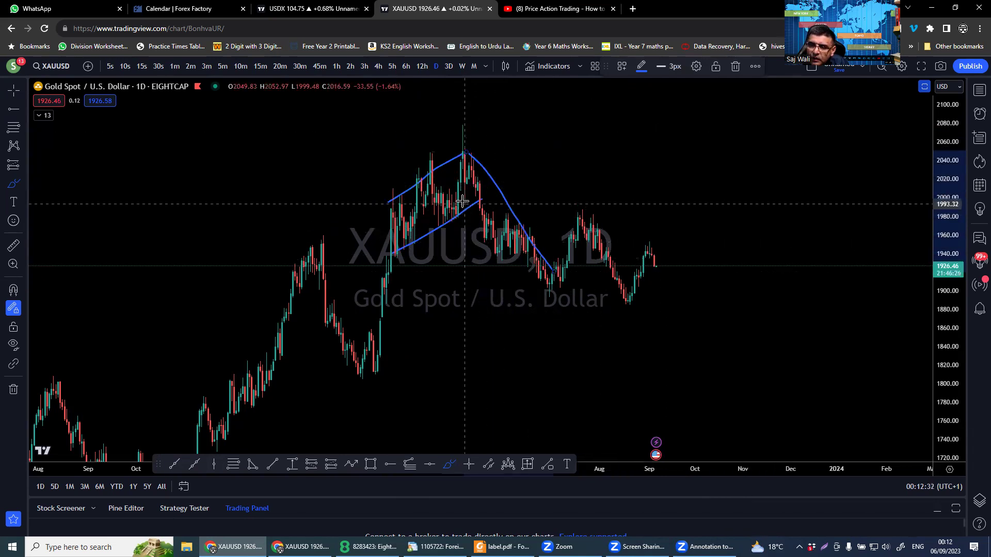
left_click_drag(454, 186, 518, 276)
left_click_drag(540, 277, 575, 214)
mouse_move(552, 289)
left_mouse_down()
mouse_move(579, 230)
mouse_move(619, 311)
left_mouse_up()
mouse_move(591, 207)
left_mouse_down()
mouse_move(633, 304)
mouse_move(653, 251)
left_mouse_up()
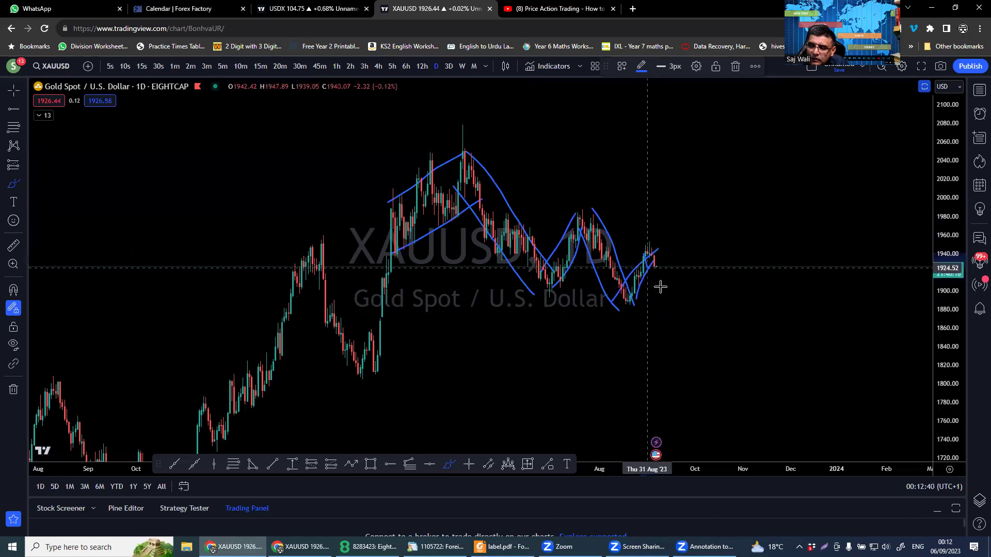
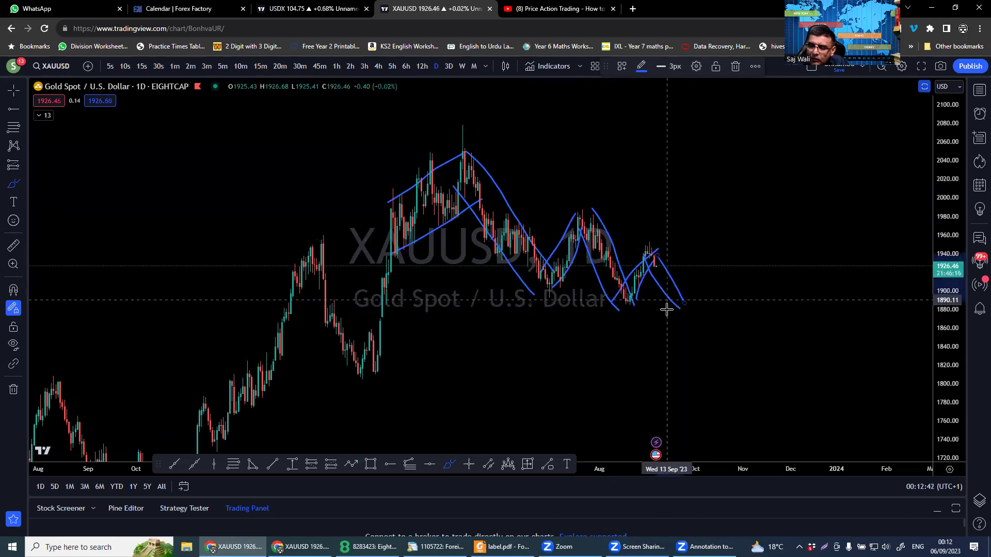
mouse_move(687, 309)
left_mouse_down()
mouse_move(630, 305)
mouse_move(686, 310)
left_mouse_up()
Step: Remove all drawings from the gold chart and switch it to the 4-hour timeframe
left_click(15, 391)
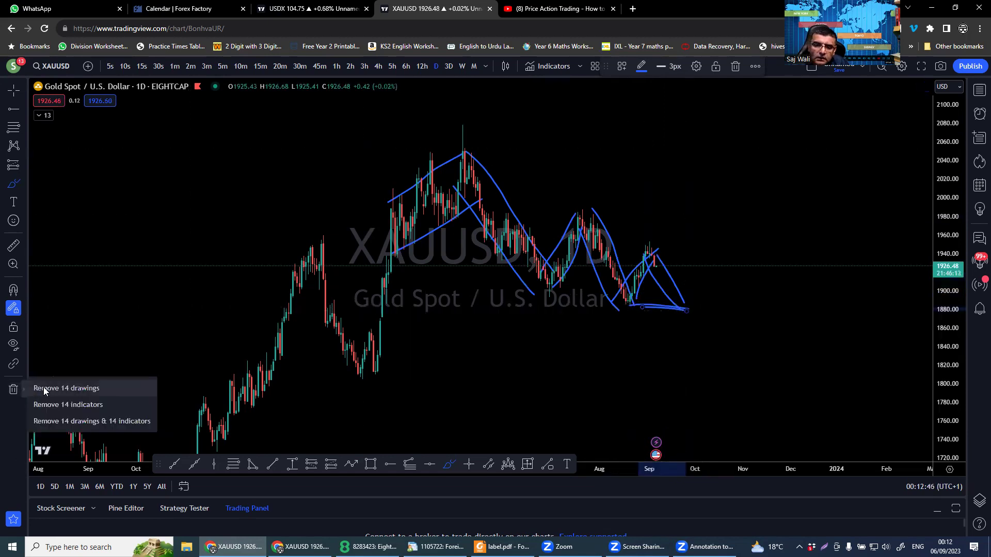
left_click(57, 388)
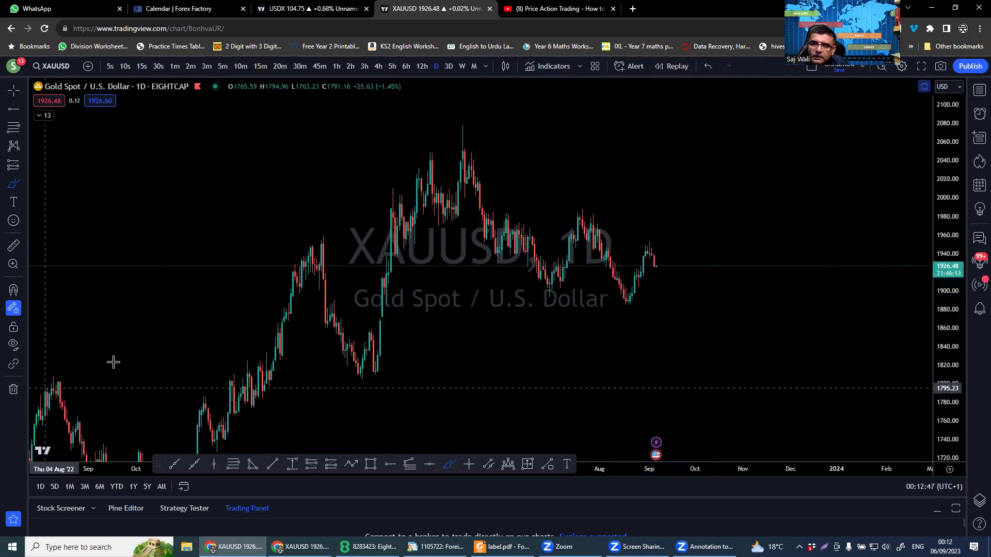
left_click(377, 66)
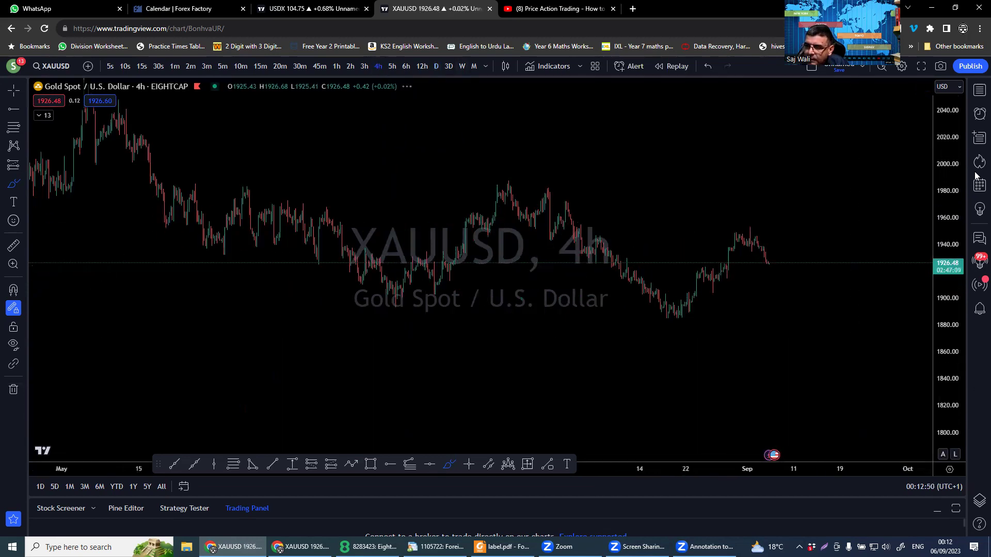
Step: Draw a rectangle zone from 1949.00 to 1943.96 across the August and September swing highs, extending to 12 September 2023
scroll(677, 327, "up", 5)
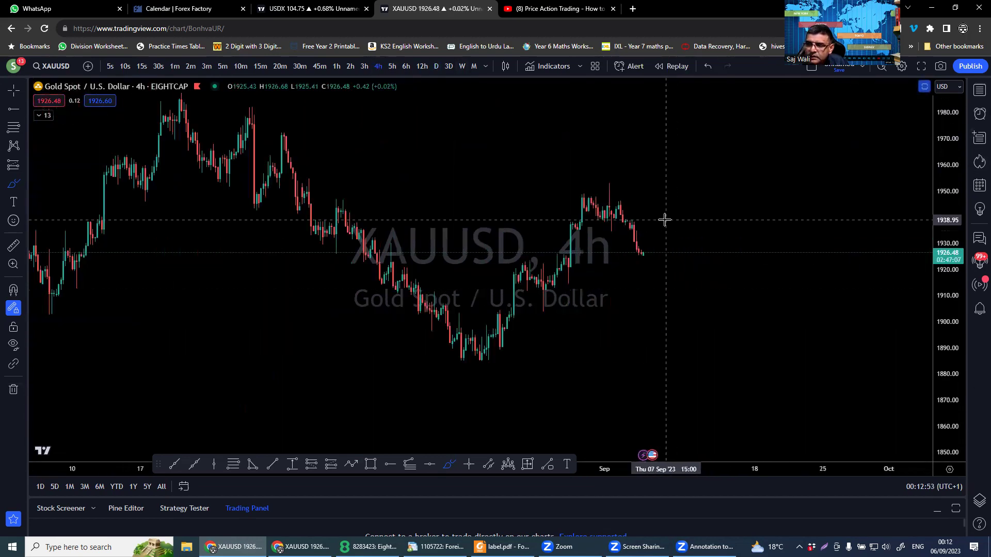
scroll(635, 294, "down", 1)
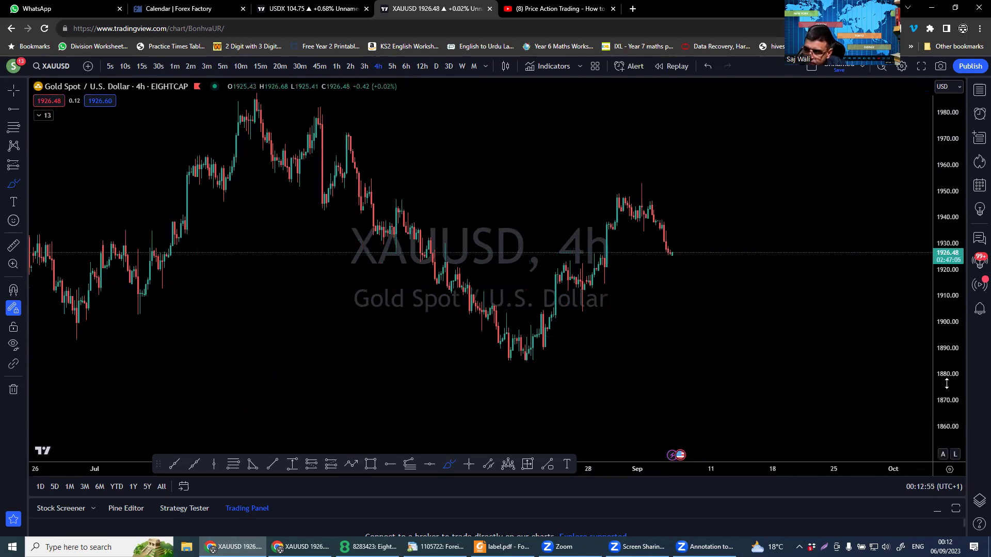
left_click_drag(948, 384, 948, 310)
left_click_drag(949, 186, 963, 258)
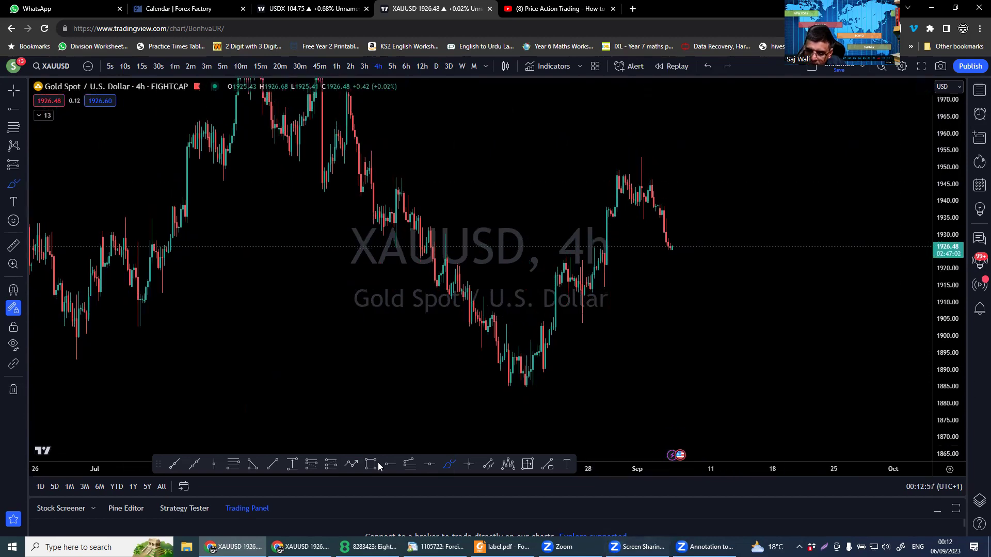
key("alt+shift+r")
left_click(382, 171)
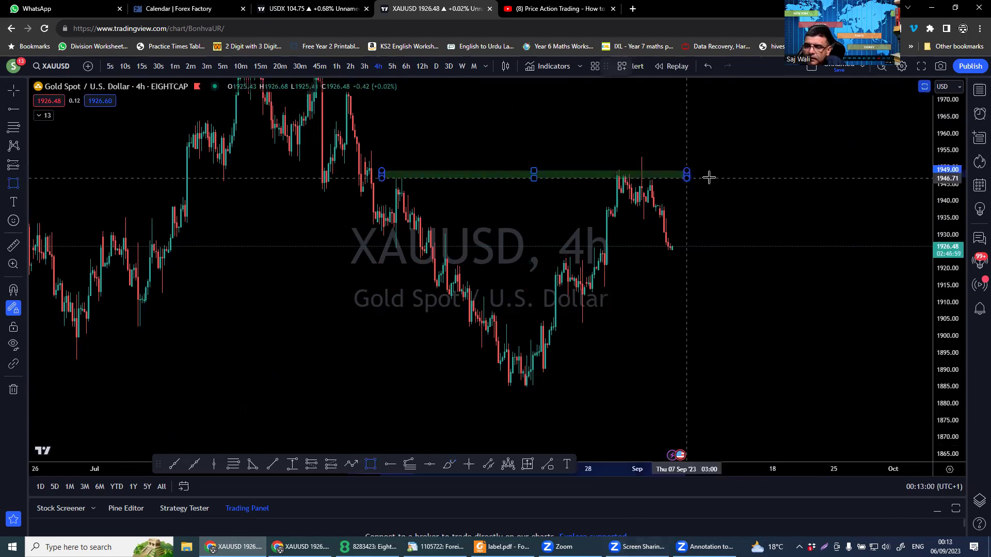
left_click(732, 187)
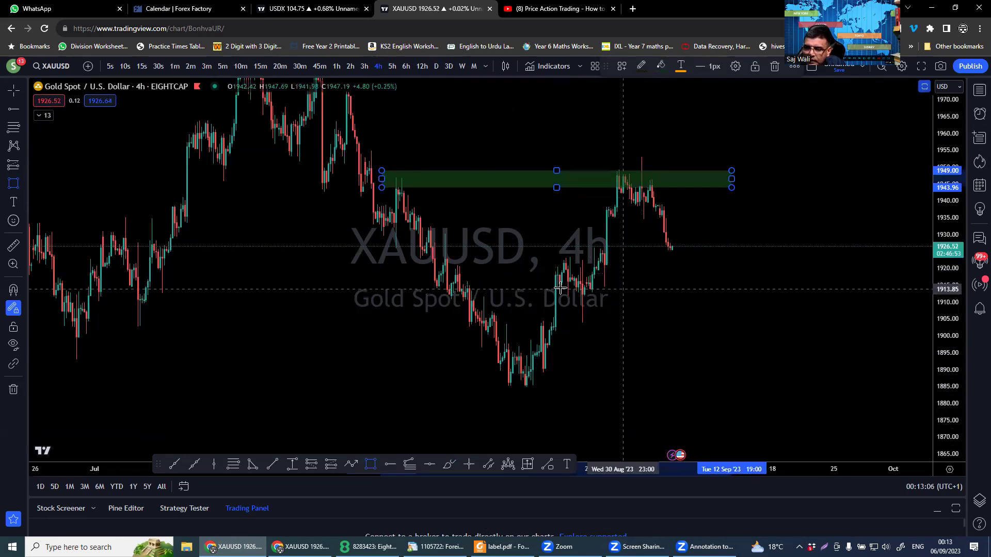
Step: Draw a second rectangle zone from 1918.59 to 1912.48 below the current price, extending to 28 September 2023
left_click(394, 273)
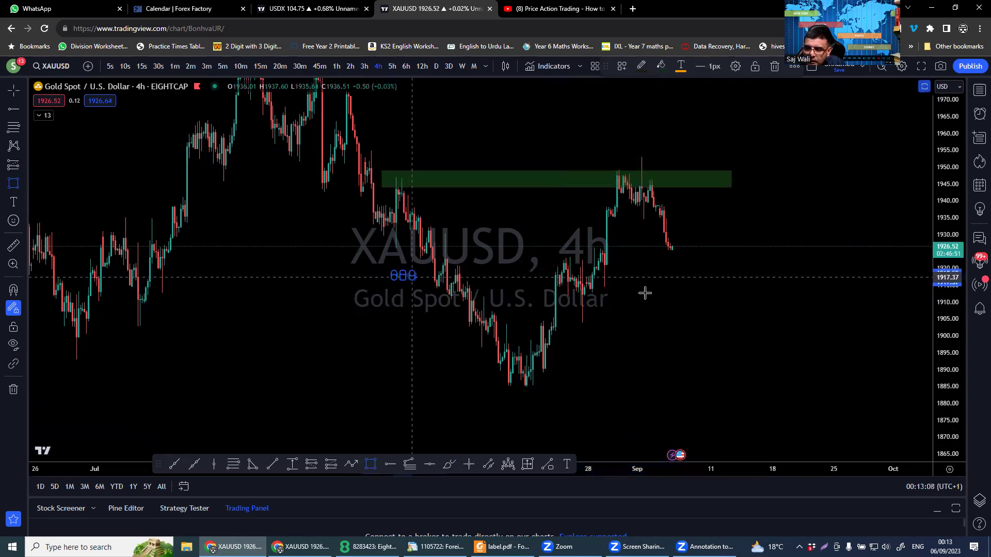
left_click(880, 293)
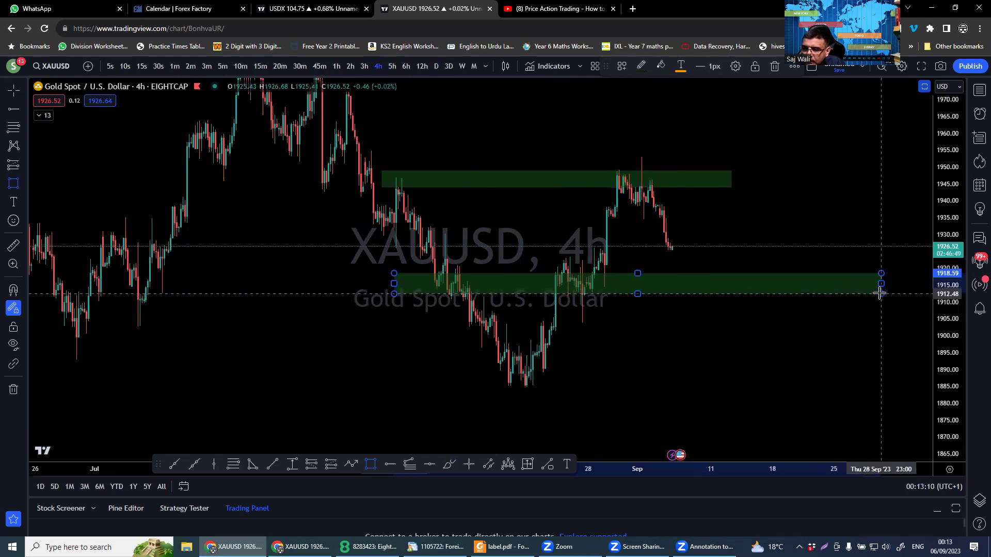
left_click(881, 294)
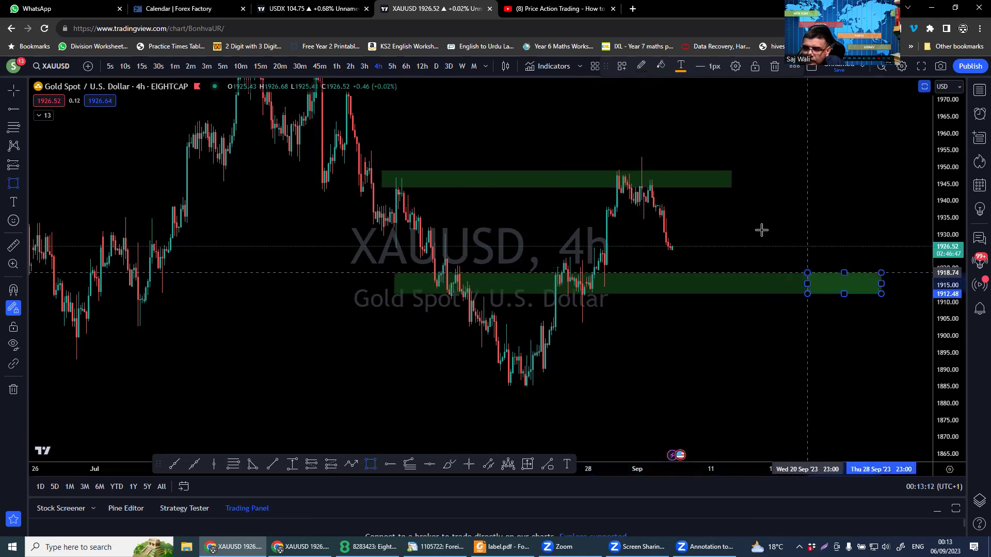
left_click(793, 264)
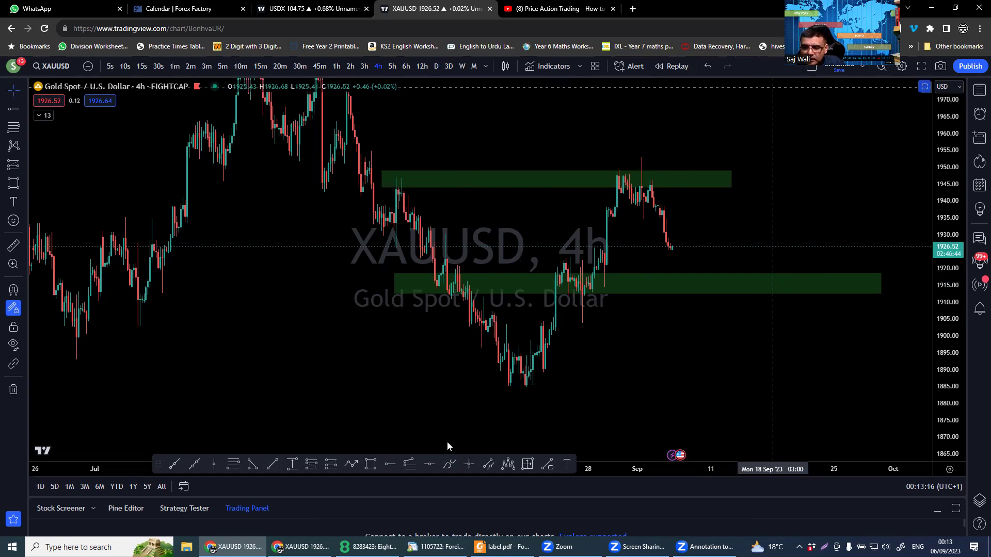
key("alt+shift+r")
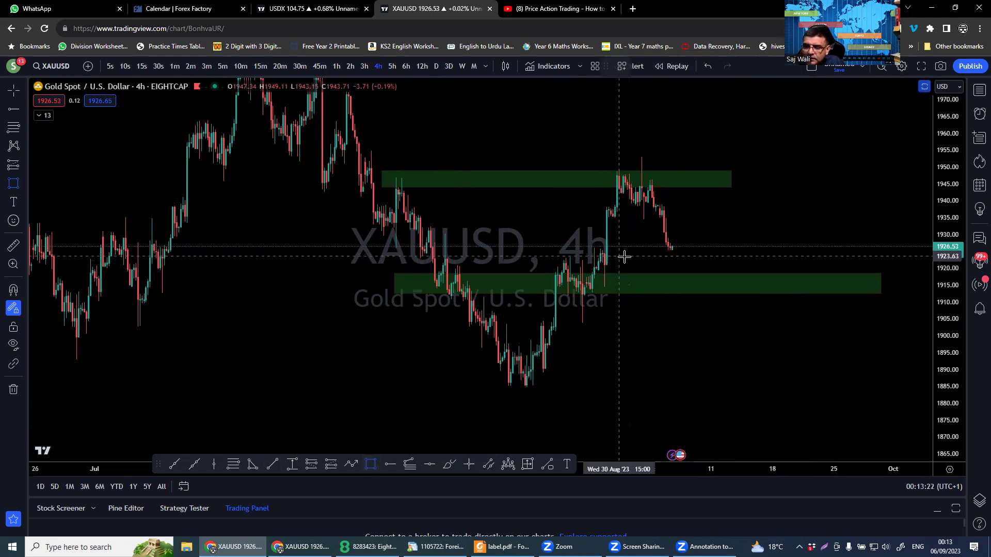
left_click(602, 253)
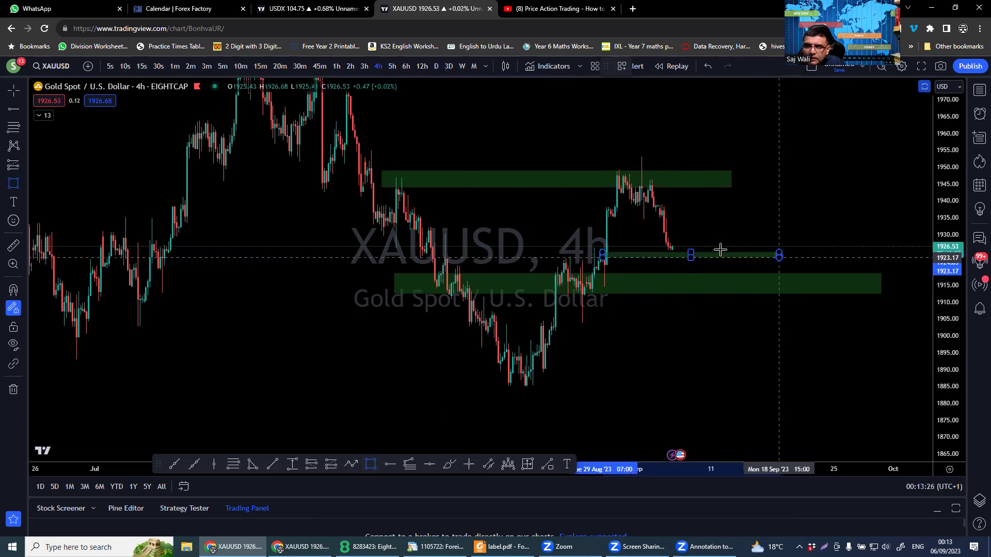
key("Escape")
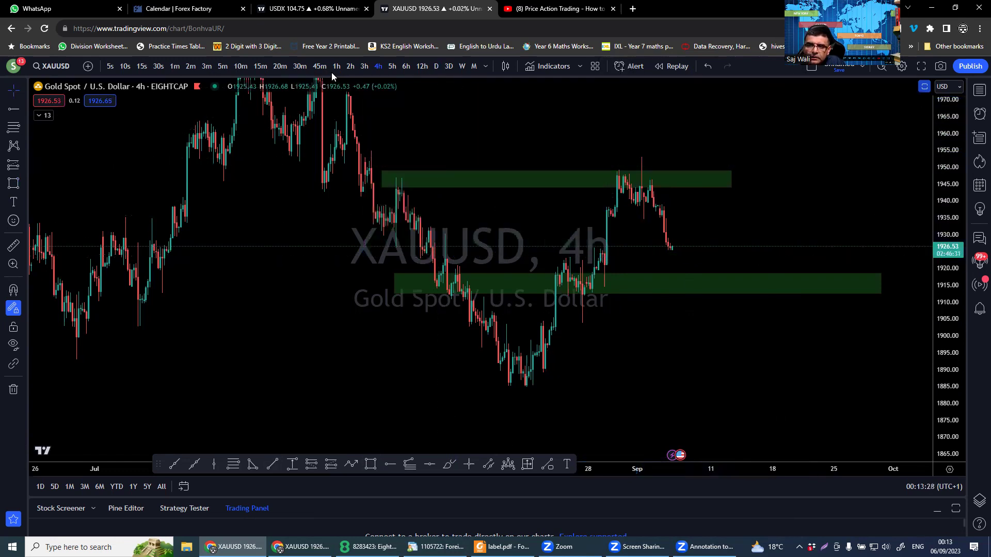
Step: Step the gold chart down through the 1-hour to the 15-minute timeframe, stretching the price scale around the latest candles
left_click(336, 66)
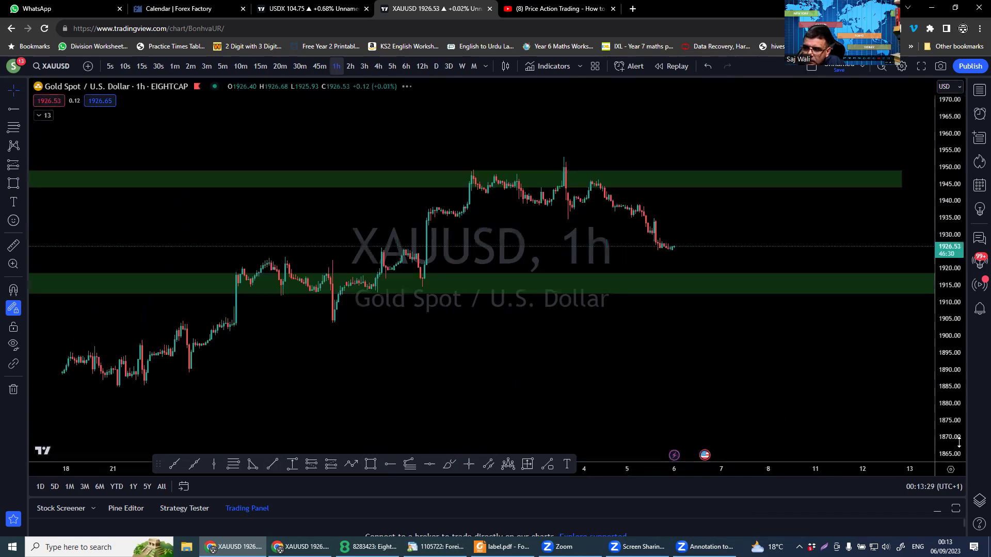
left_click_drag(958, 442, 956, 298)
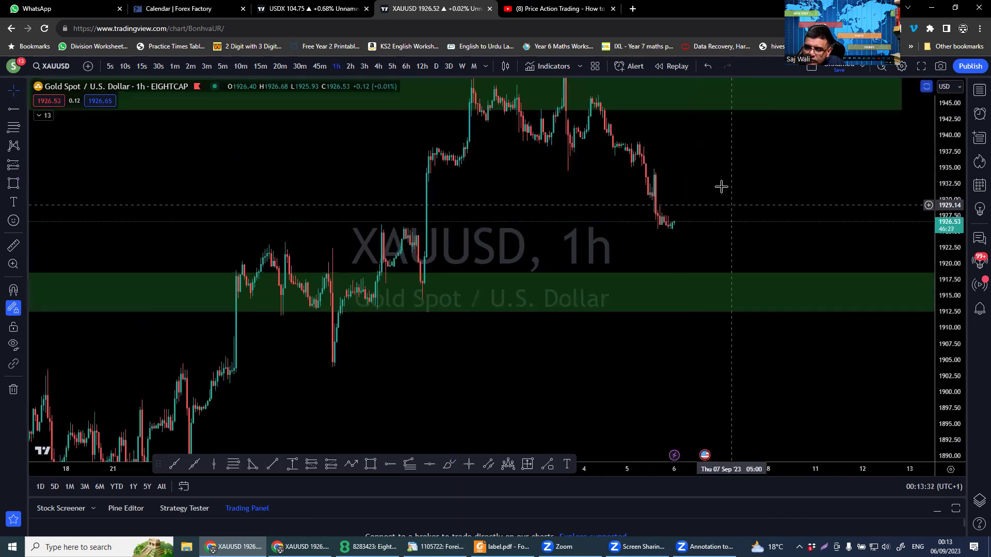
left_click_drag(726, 204, 732, 228)
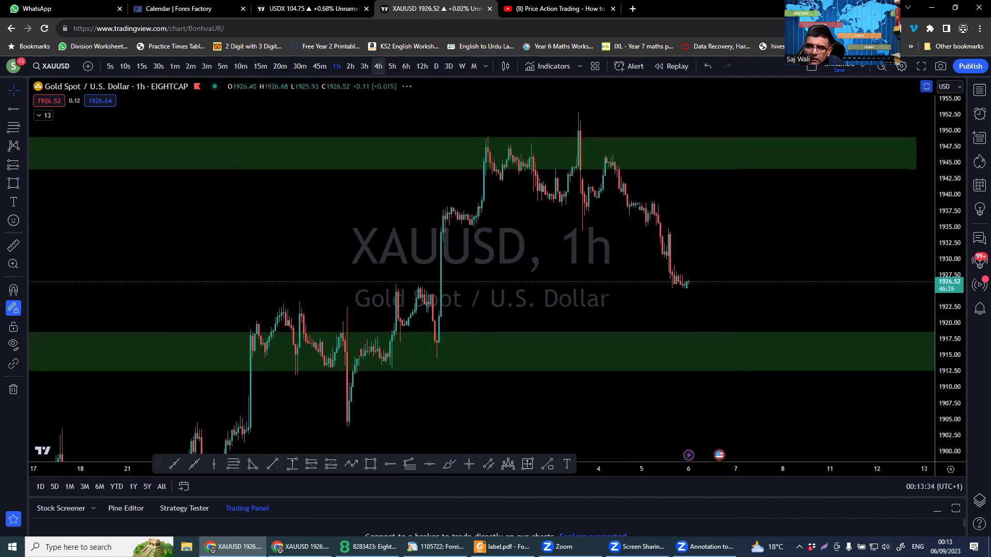
left_click(260, 67)
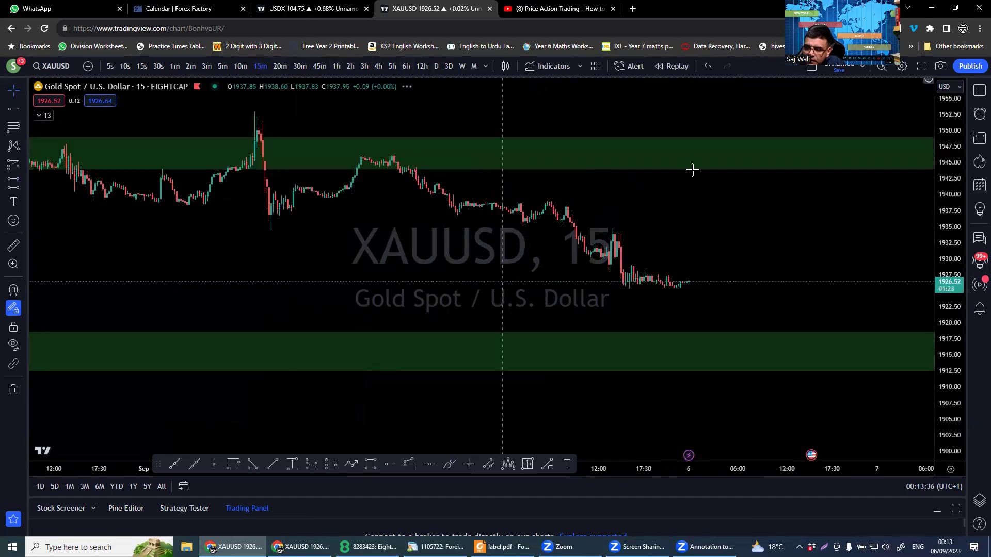
left_click_drag(945, 292, 945, 274)
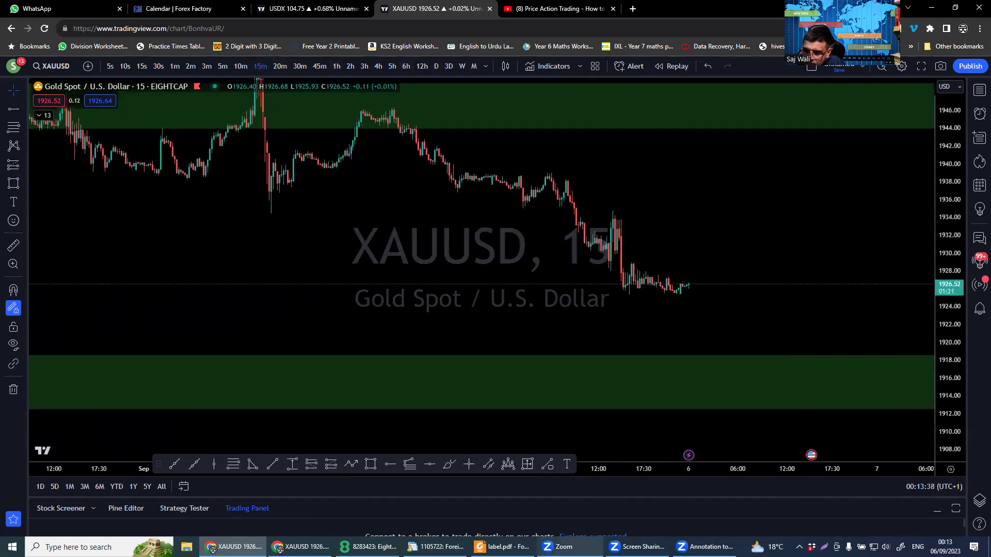
Step: Place a cross line at 1931.22 on the 5 September 14:30 candle, move its floating settings toolbar aside, and undo the line
left_click(469, 464)
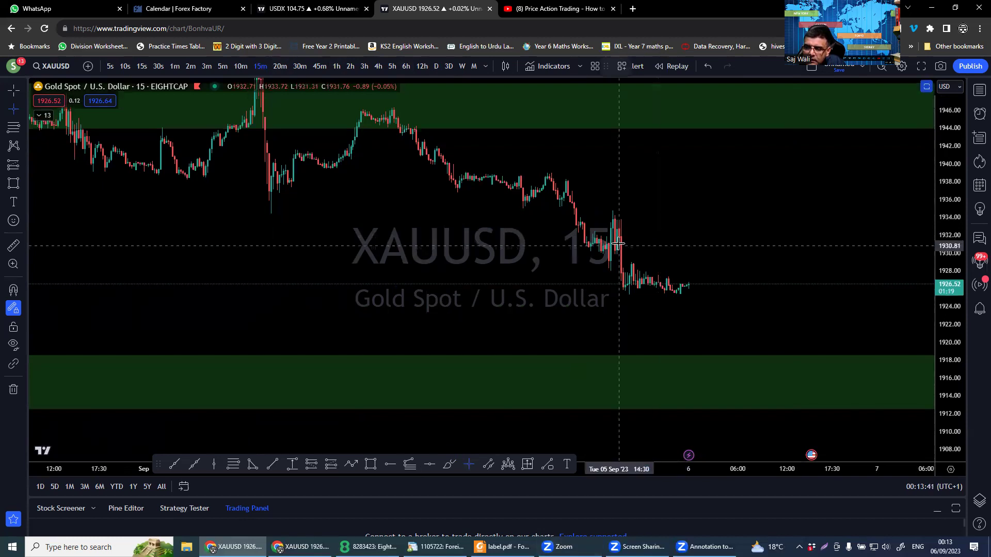
left_click(618, 243)
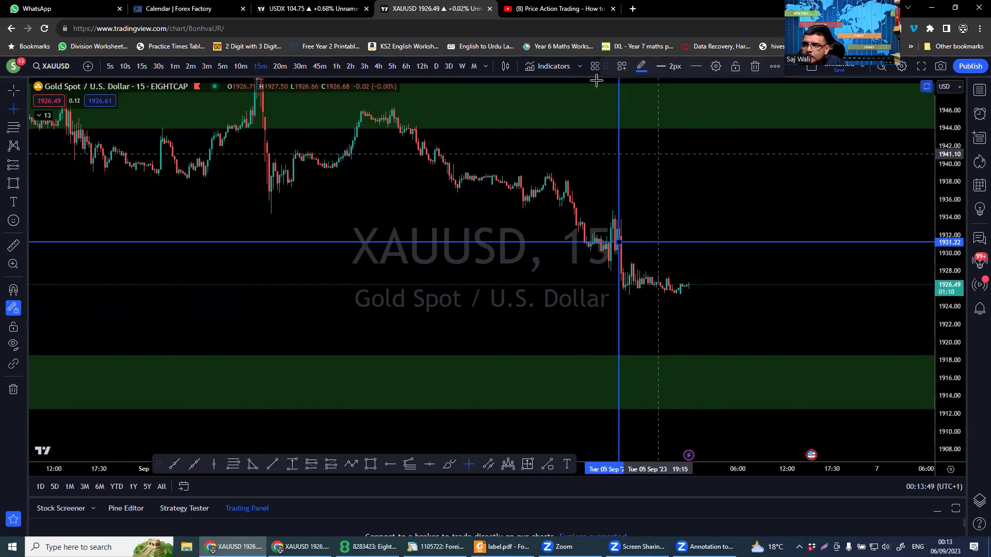
left_click_drag(607, 64, 663, 82)
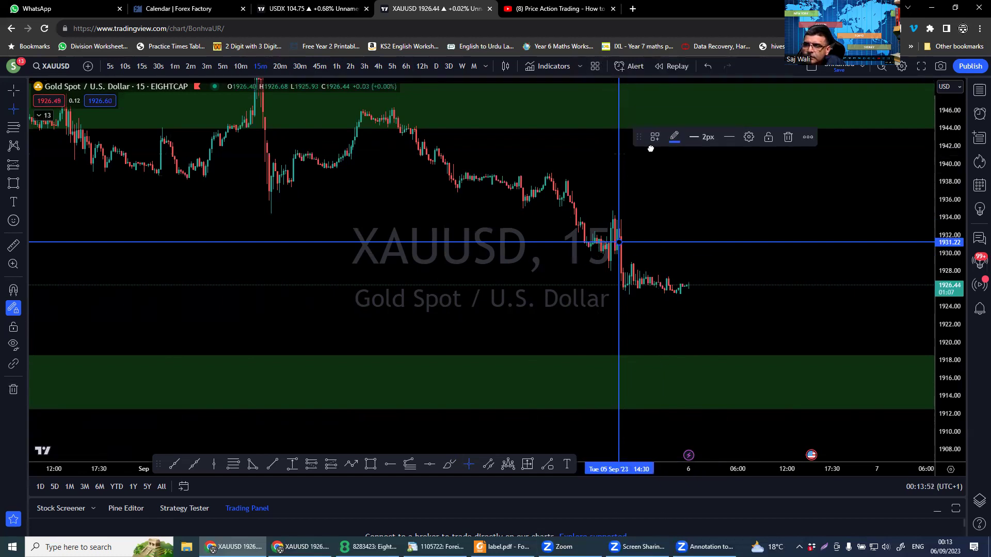
key("ctrl+z")
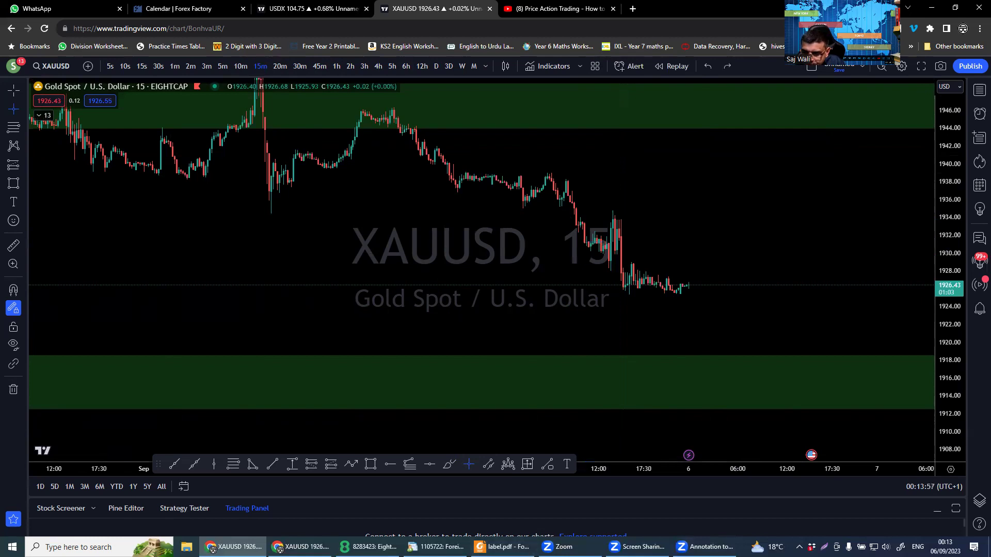
Step: Brush two horizontal levels from the 5 September swing high and sketch a projected rebound from the current price to the lower level
left_click(452, 465)
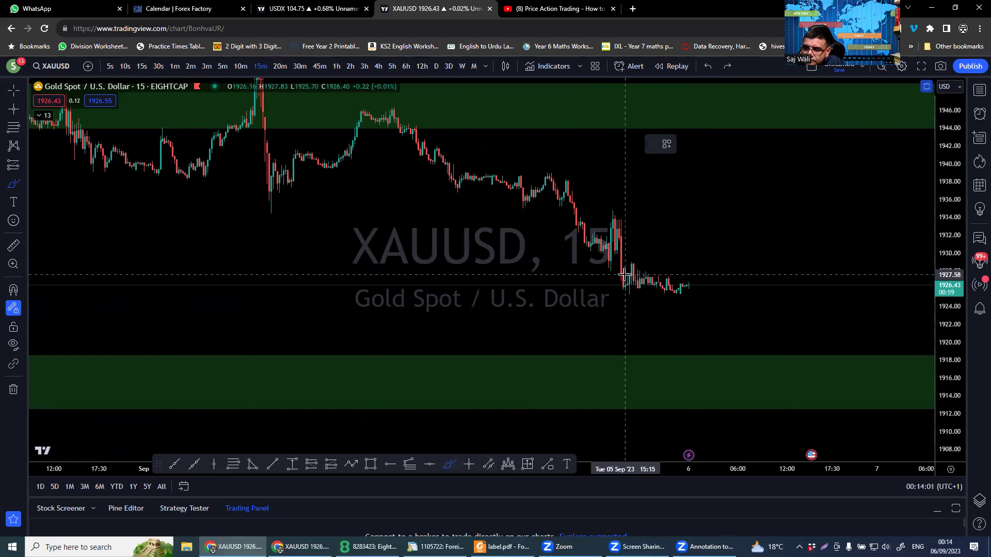
left_click(620, 238)
left_click_drag(623, 241, 716, 243)
mouse_move(680, 289)
left_mouse_down()
mouse_move(704, 240)
mouse_move(708, 248)
mouse_move(695, 249)
mouse_move(703, 222)
mouse_move(593, 223)
mouse_move(728, 227)
mouse_move(699, 228)
left_mouse_up()
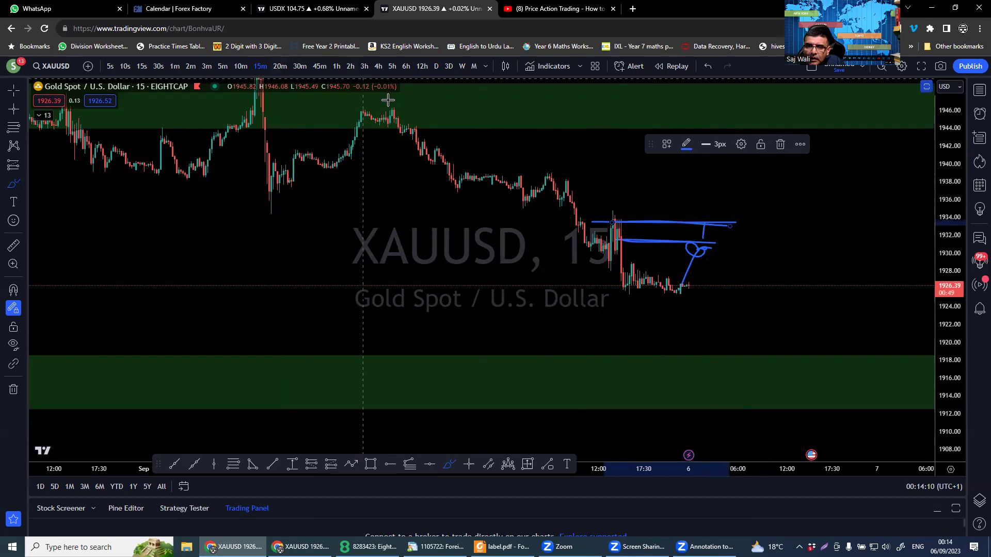
Step: Remove all drawings from the gold chart and switch it to the 4-hour timeframe, showing the July high through the latest candles
left_click(13, 390)
left_click(62, 391)
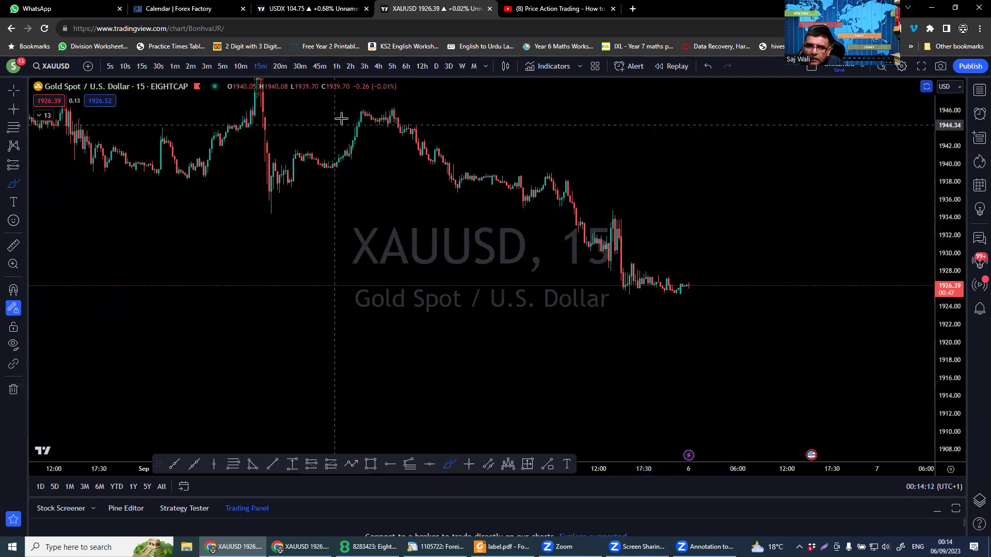
left_click(378, 67)
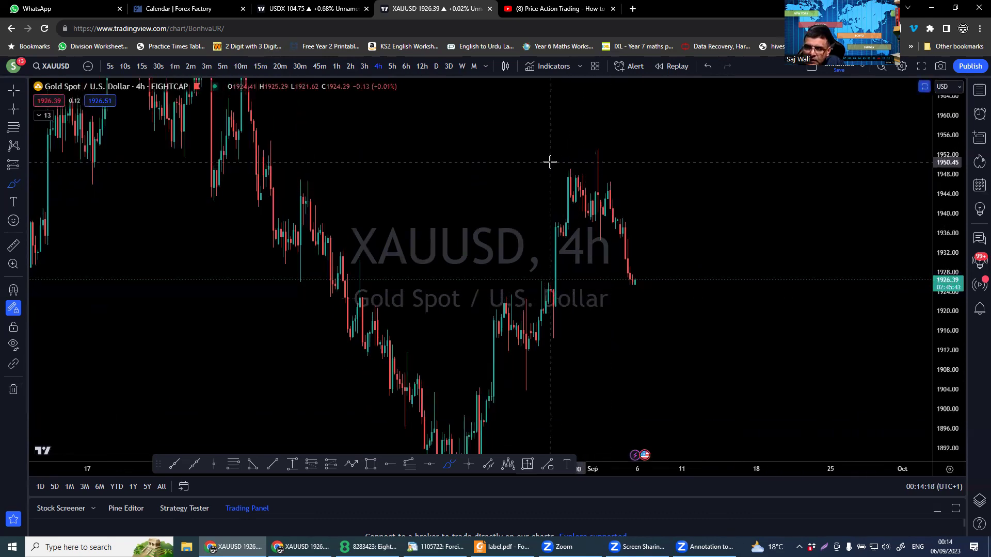
scroll(752, 312, "down", 2)
left_click_drag(961, 248, 957, 296)
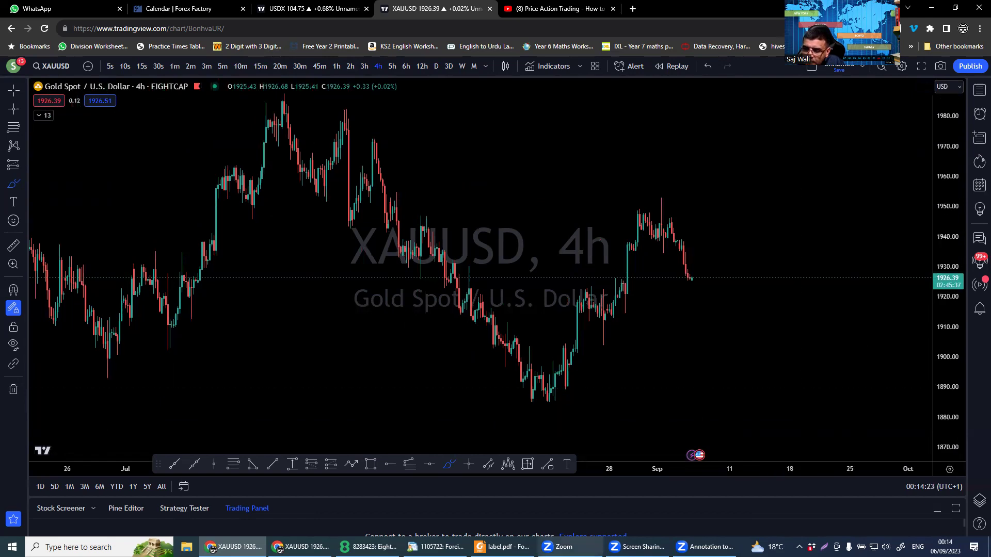
scroll(593, 408, "down", 3)
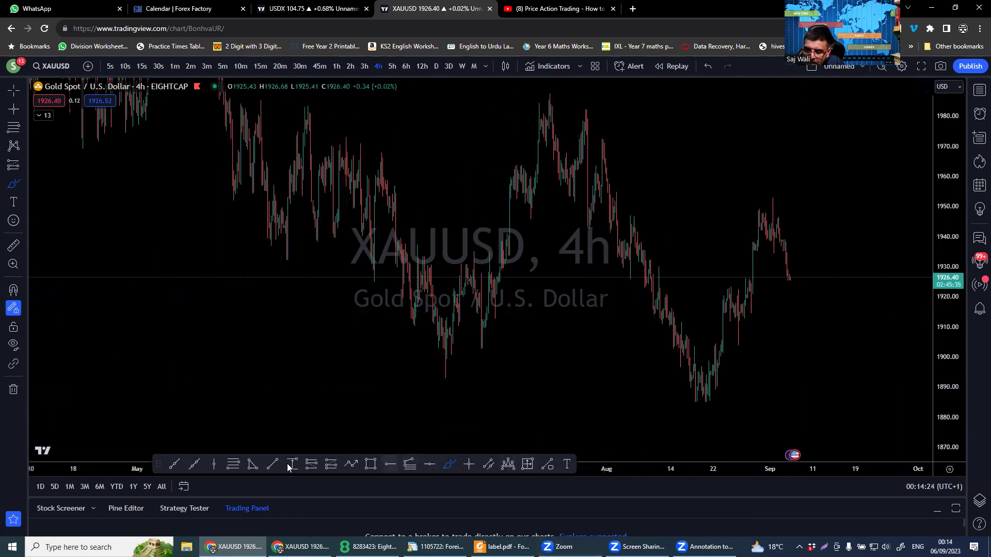
scroll(445, 141, "up", 2)
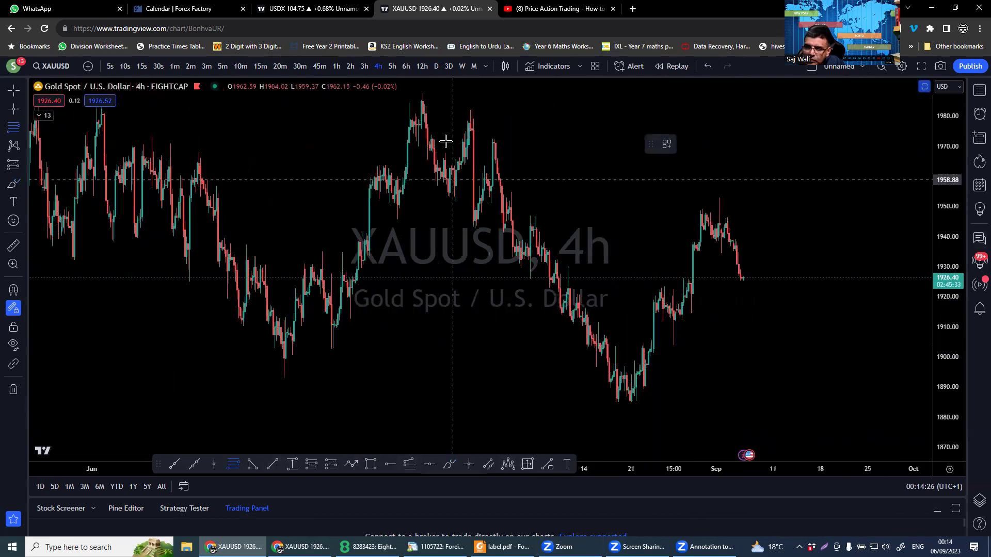
Step: Draw a Fibonacci retracement from 1987.33 down to 1885.52 with a brushed circle around the highs at the 0.618 level, and remove both drawings
left_click(428, 93)
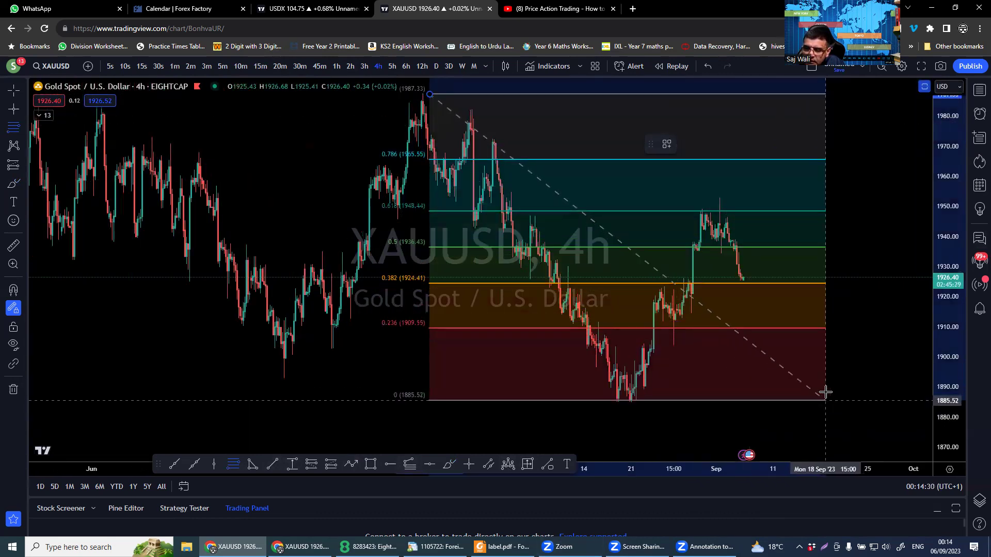
left_click(825, 400)
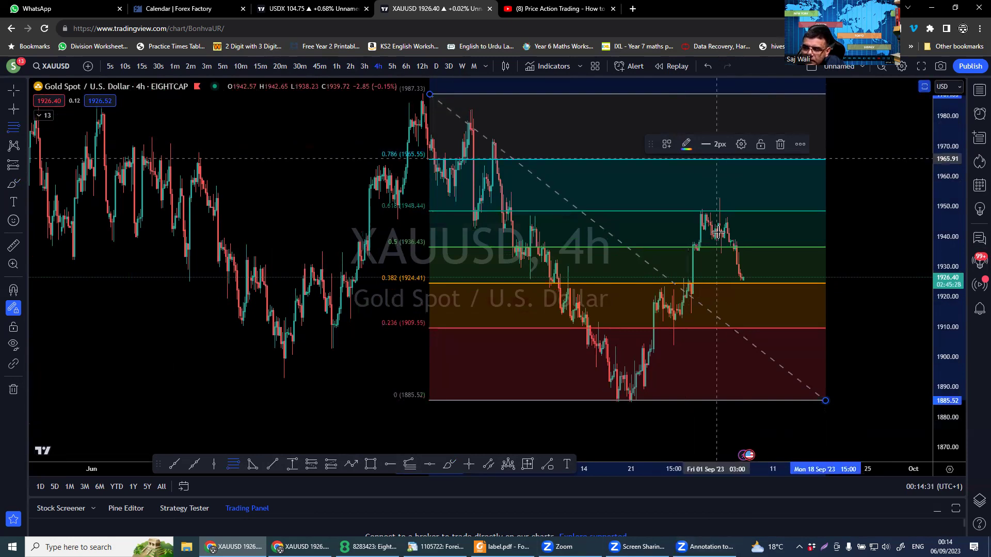
left_click(449, 464)
left_click_drag(700, 208, 737, 193)
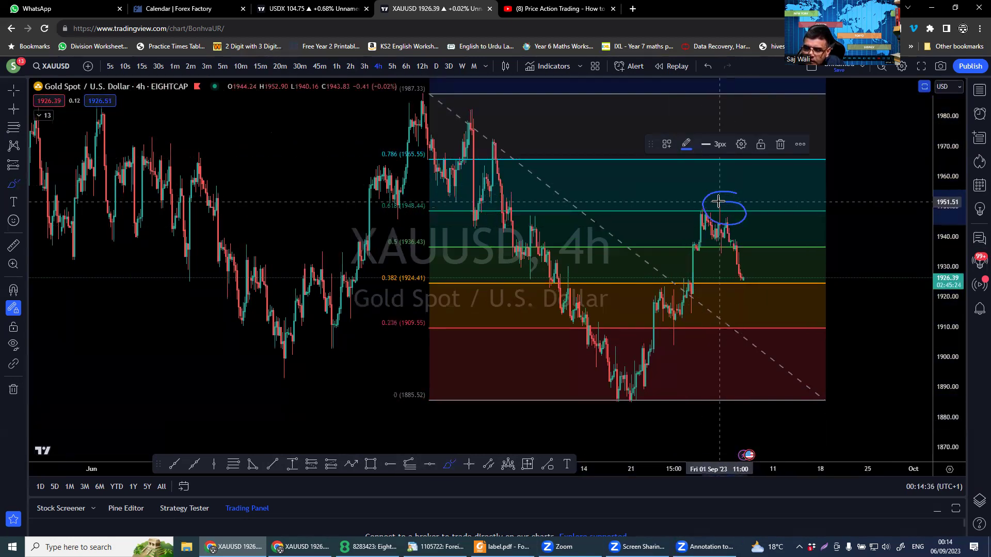
left_click(17, 395)
left_click(57, 388)
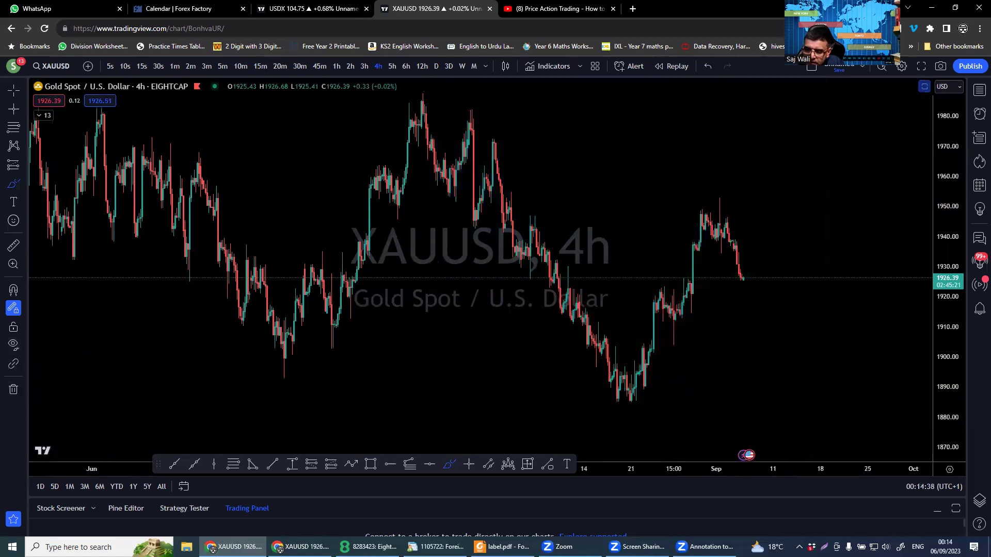
Step: Draw a Fibonacci retracement from the August low at 1885.35 up to 1951.68, ending on 8 September 2023, and remove it
key("alt+f")
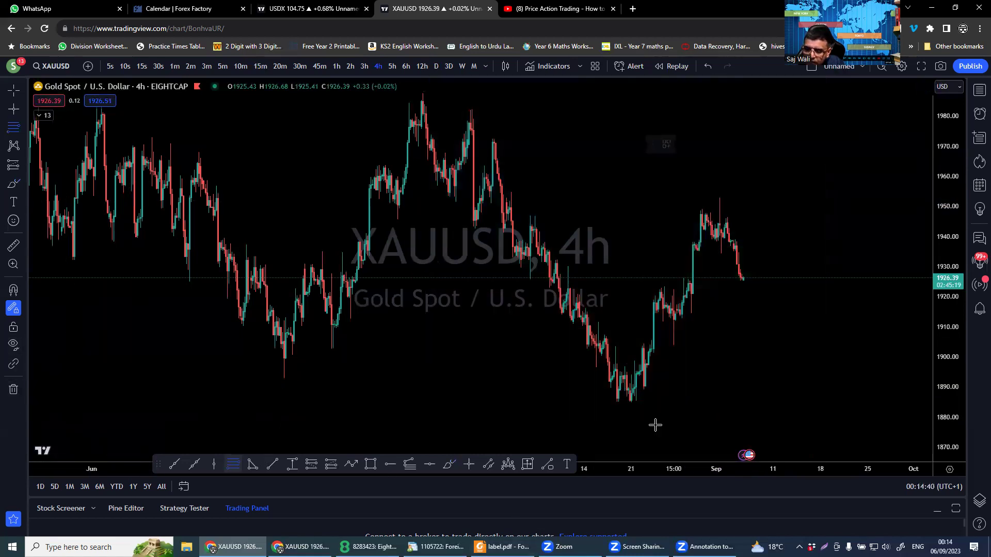
left_click(633, 402)
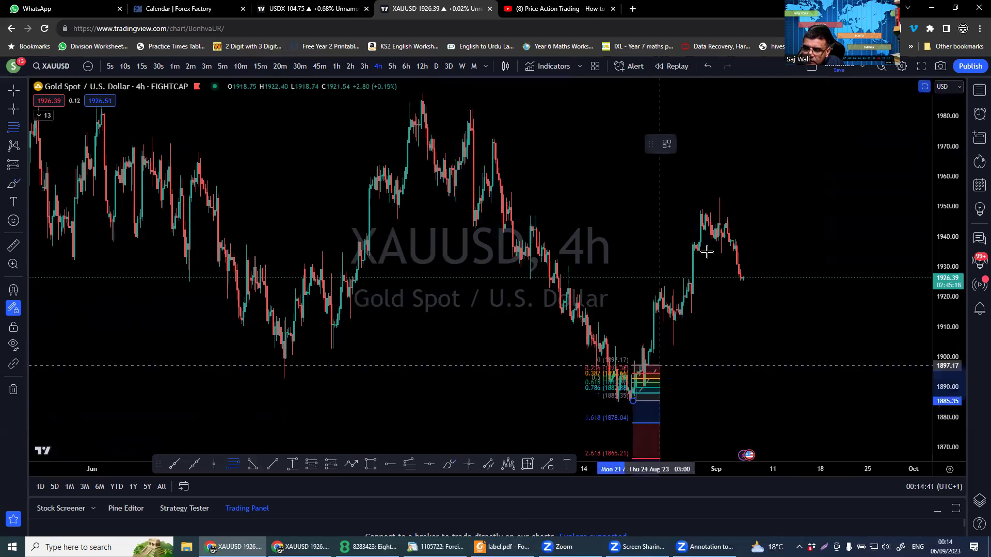
left_click(765, 201)
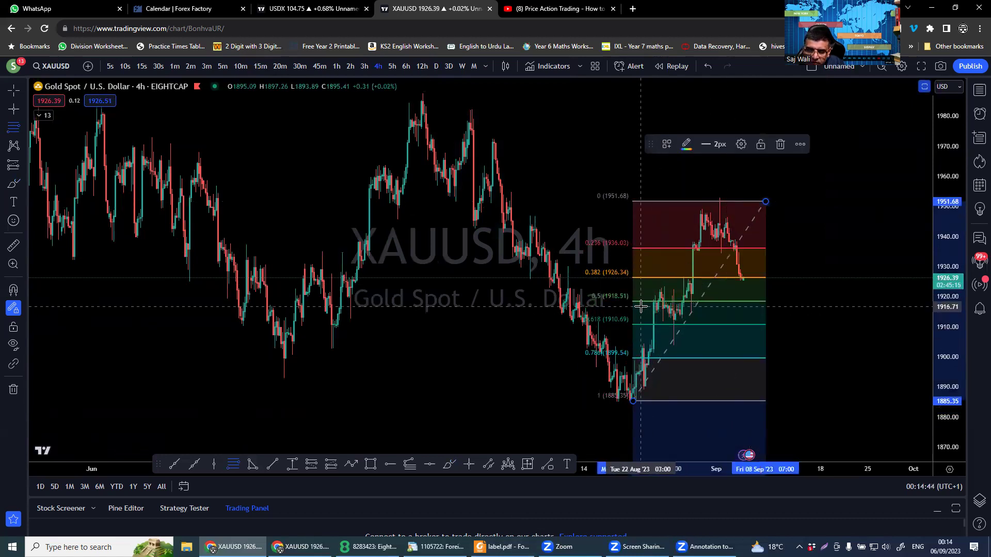
left_click(13, 390)
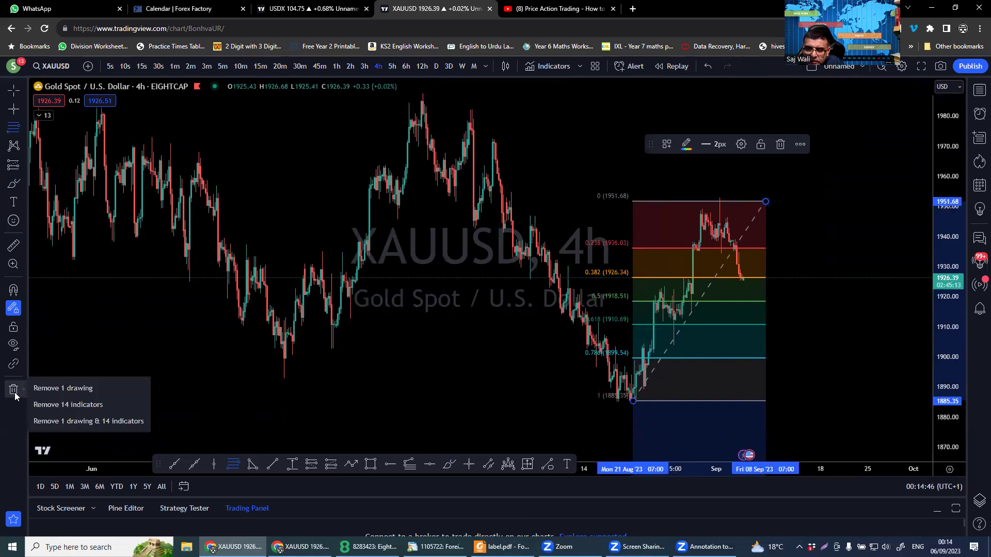
left_click(66, 388)
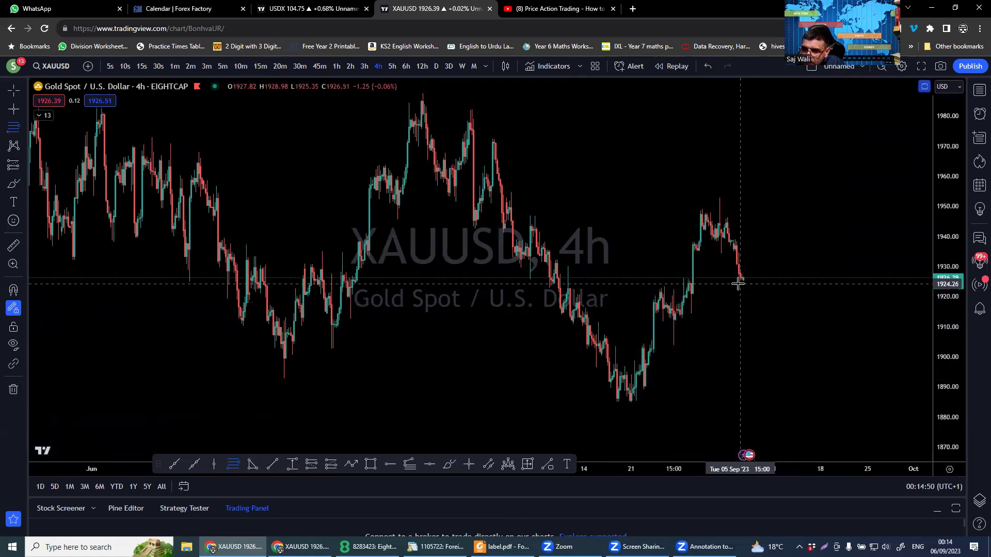
Step: Try a nearly flat Fibonacci retracement between 1934.88 and 1935.23 from 29 August to 13 September 2023, and remove it
left_click(695, 252)
left_click(781, 252)
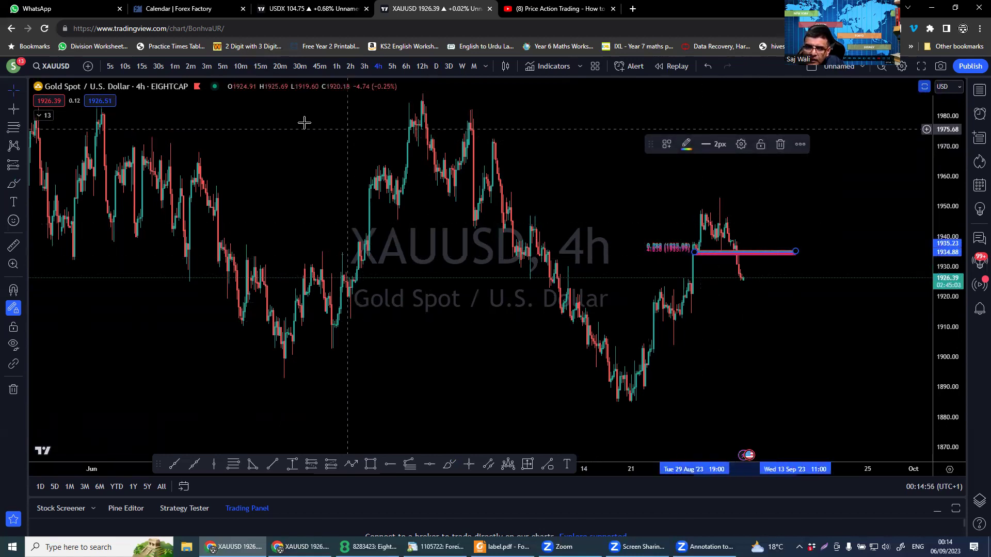
left_click(14, 391)
left_click(57, 388)
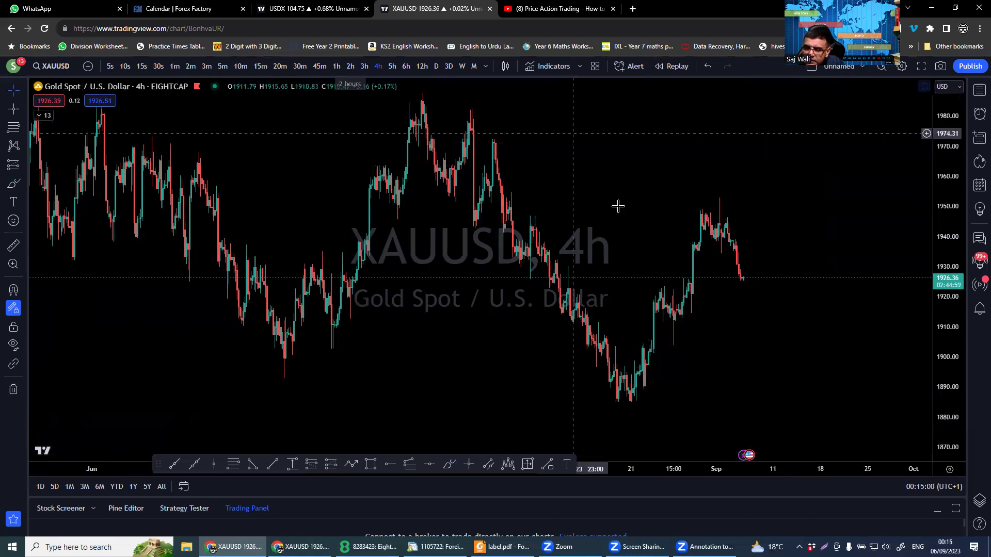
Step: Step the gold chart through the 15-minute to the 1-hour timeframe, enlarging the candles from late August to early September
left_click(266, 68)
scroll(586, 281, "down", 2)
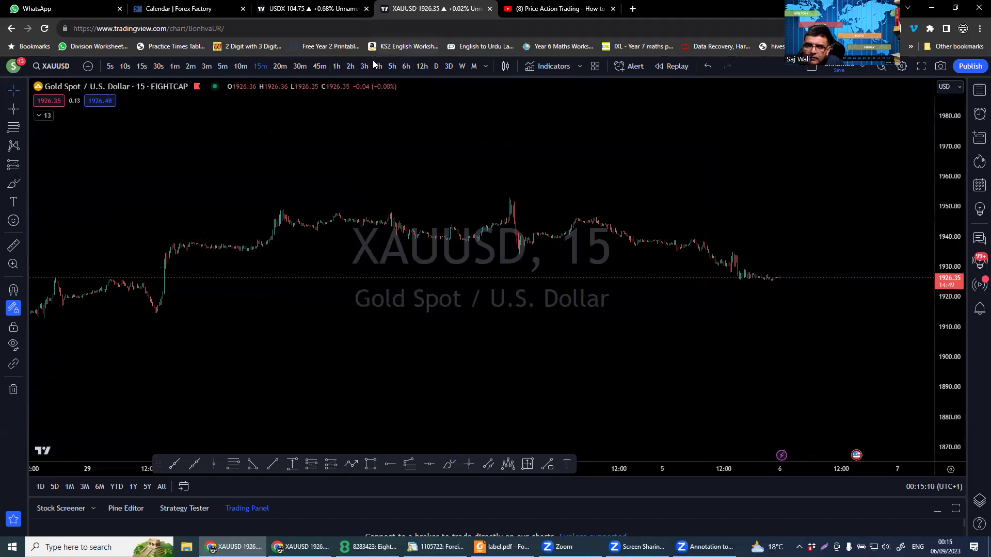
left_click(336, 68)
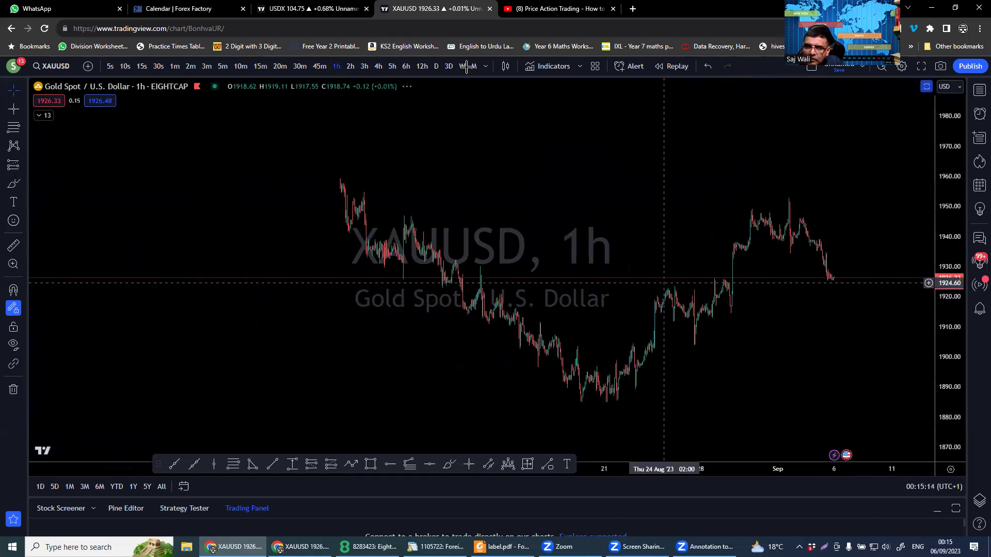
scroll(648, 351, "up", 4)
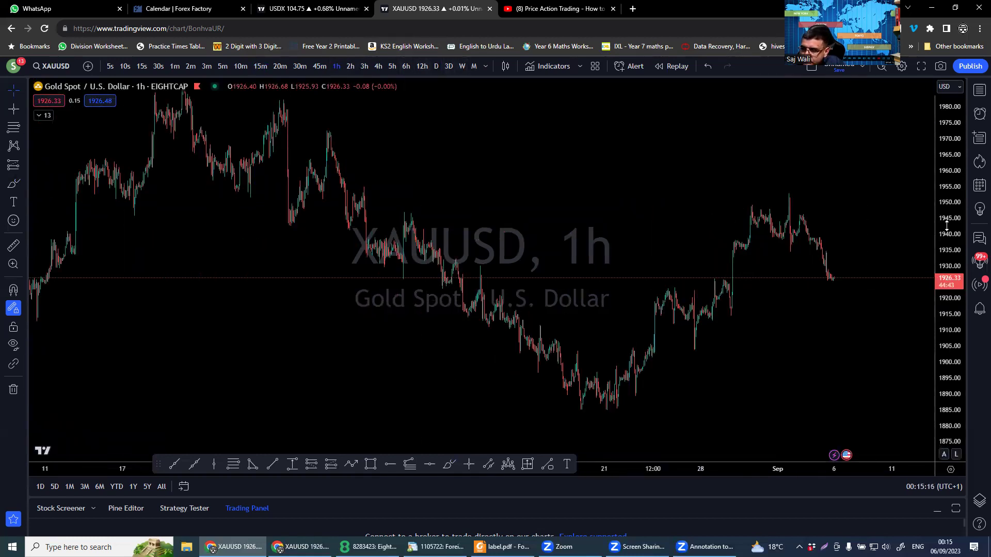
scroll(648, 351, "up", 3)
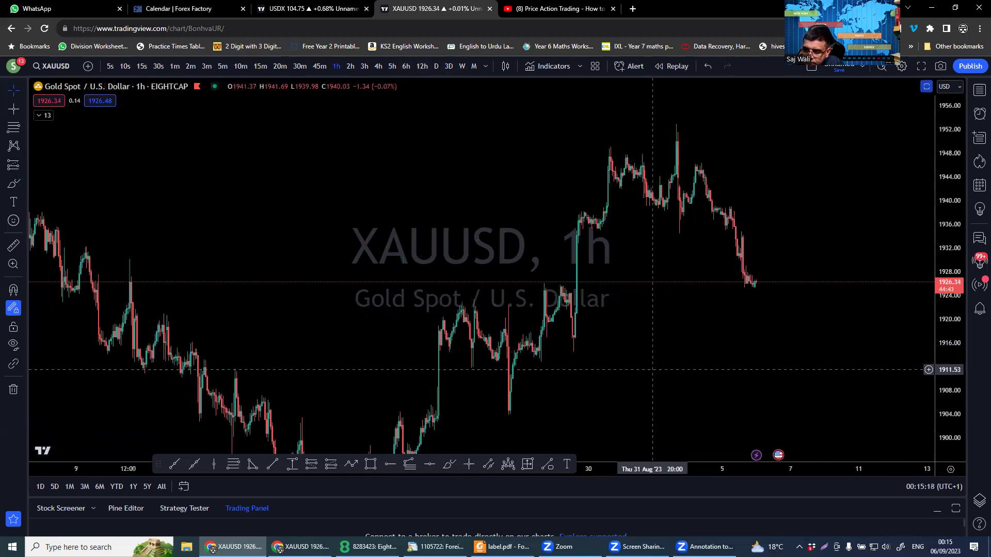
Step: Draw a rectangle zone from 1936.55 to 1934.38, starting at the late-August consolidation and extending to 7 September 2023
left_click(369, 464)
left_click_drag(574, 222, 817, 233)
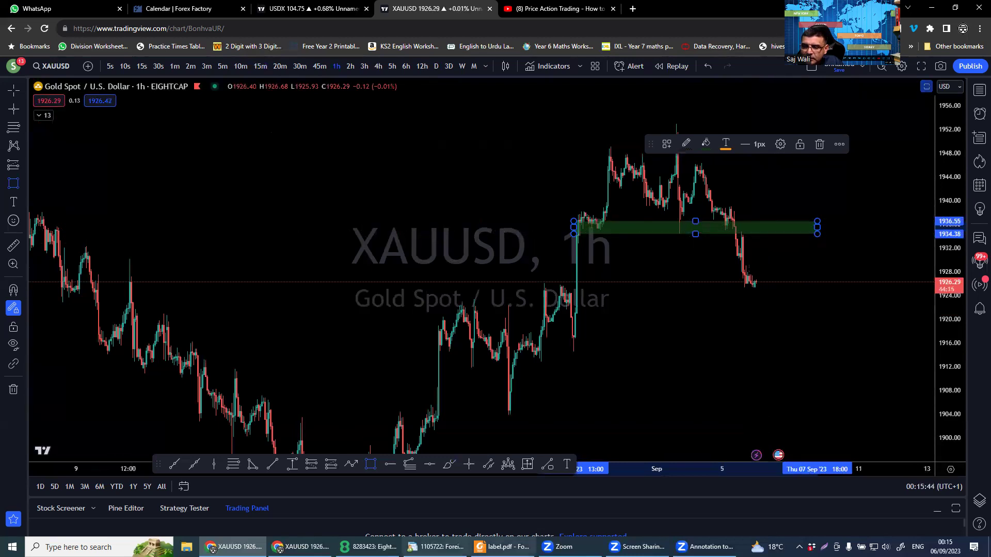
scroll(540, 361, "up", 5)
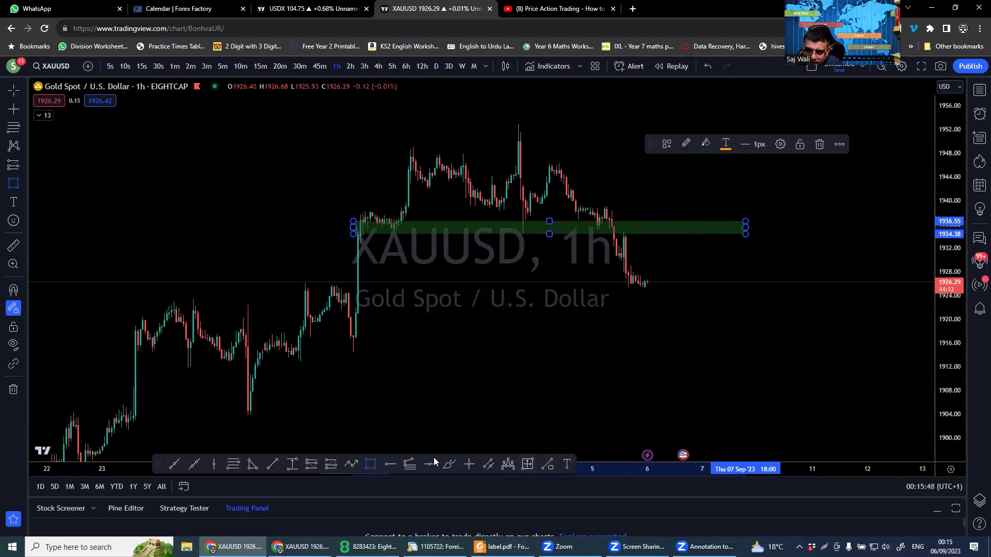
Step: Brush the price path from the zone through its retest, circling the swing low before the rally and the two swing highs
key("alt+b")
mouse_move(354, 326)
left_mouse_down()
mouse_move(342, 338)
mouse_move(357, 324)
left_mouse_up()
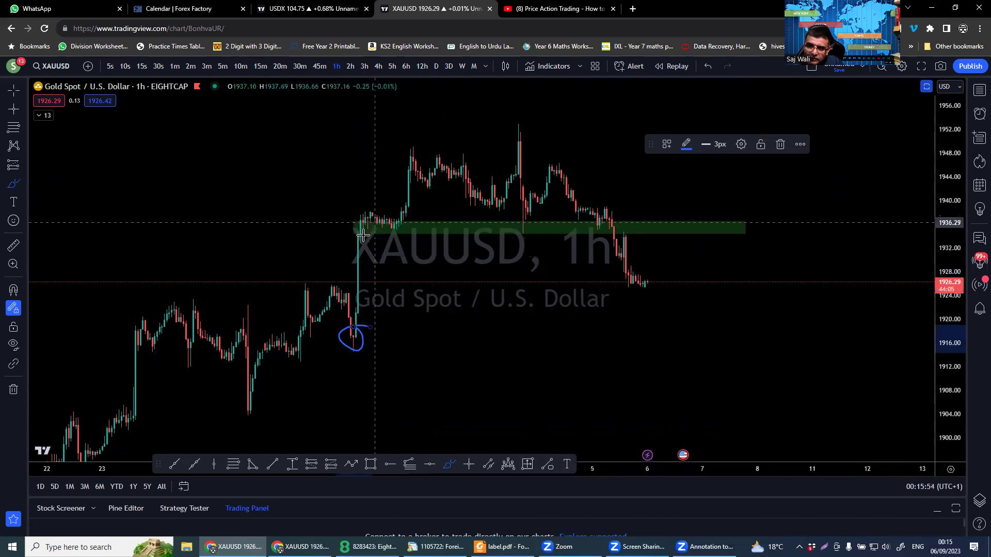
left_click_drag(364, 233, 392, 175)
left_click_drag(526, 225, 540, 135)
mouse_move(406, 154)
left_mouse_down()
mouse_move(416, 145)
mouse_move(428, 162)
mouse_move(409, 154)
left_mouse_up()
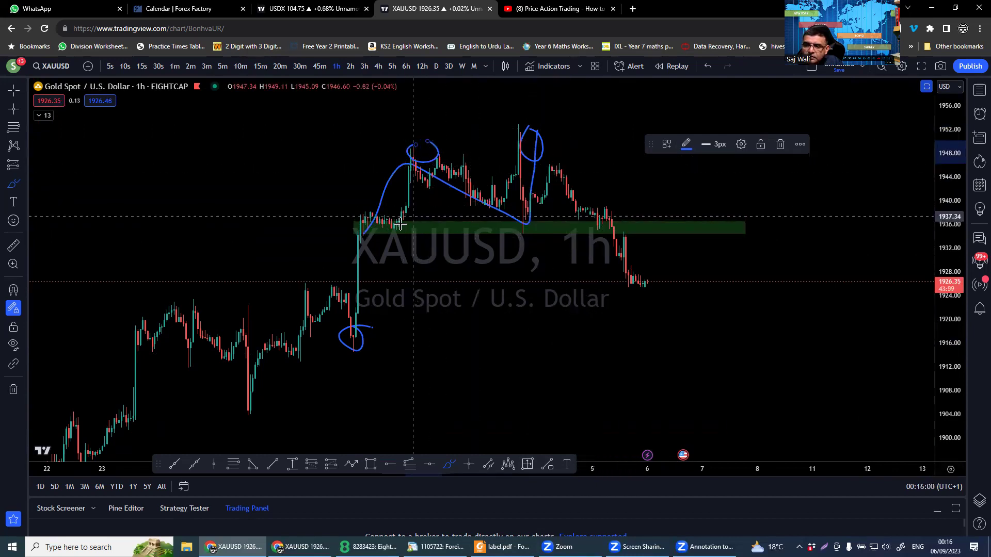
Step: Brush lines along the green zone and project the decline to a marked target level with the circled swing low
left_click_drag(385, 229, 662, 223)
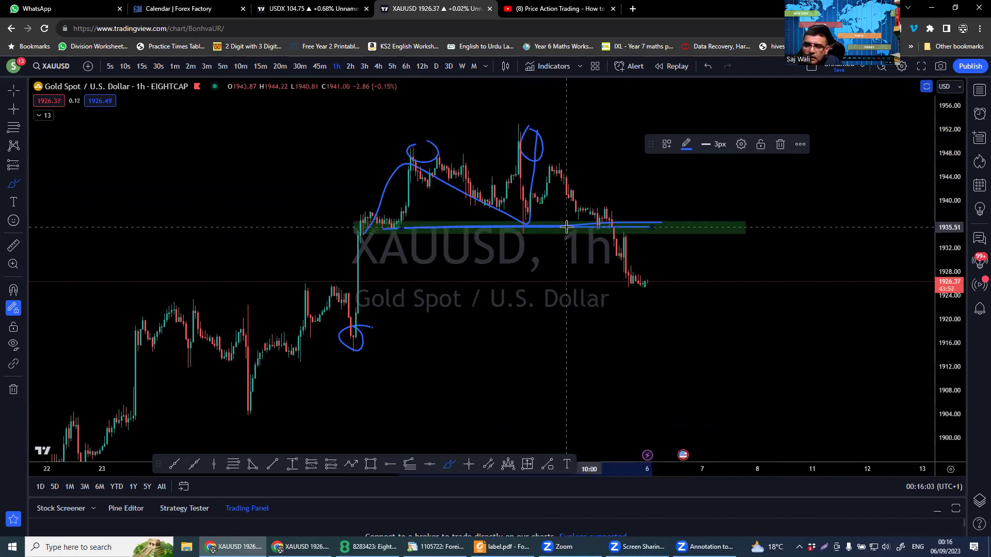
mouse_move(346, 228)
left_mouse_down()
mouse_move(645, 228)
mouse_move(657, 342)
left_mouse_up()
mouse_move(356, 338)
left_mouse_down()
mouse_move(676, 332)
mouse_move(667, 335)
left_mouse_up()
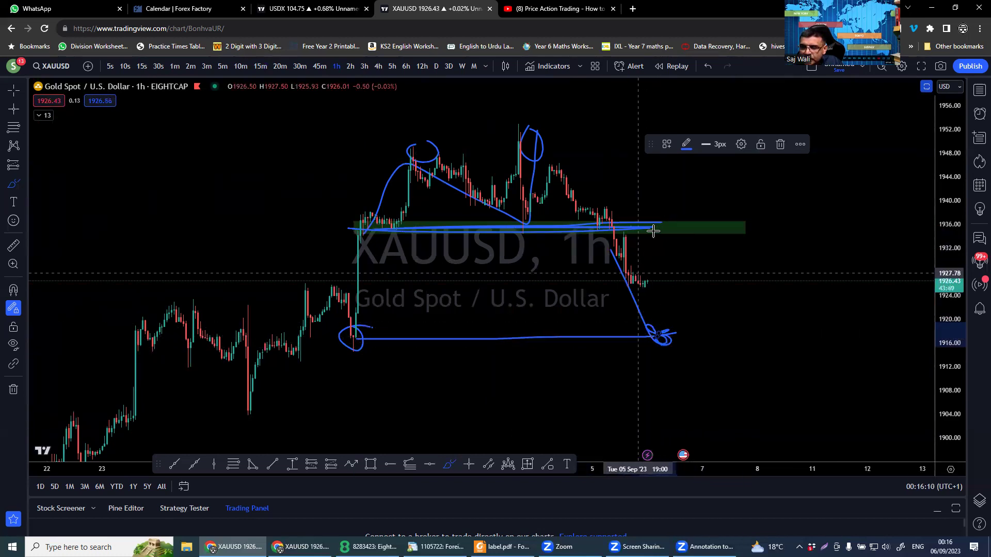